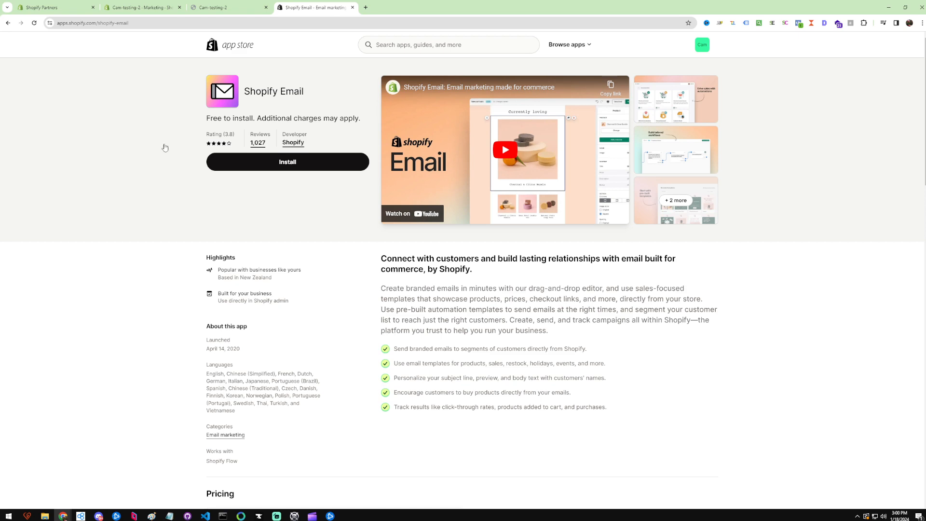
Read through the Shopify Email app listing's summary and feature list.
triple_click(548, 285)
click(548, 284)
triple_click(233, 118)
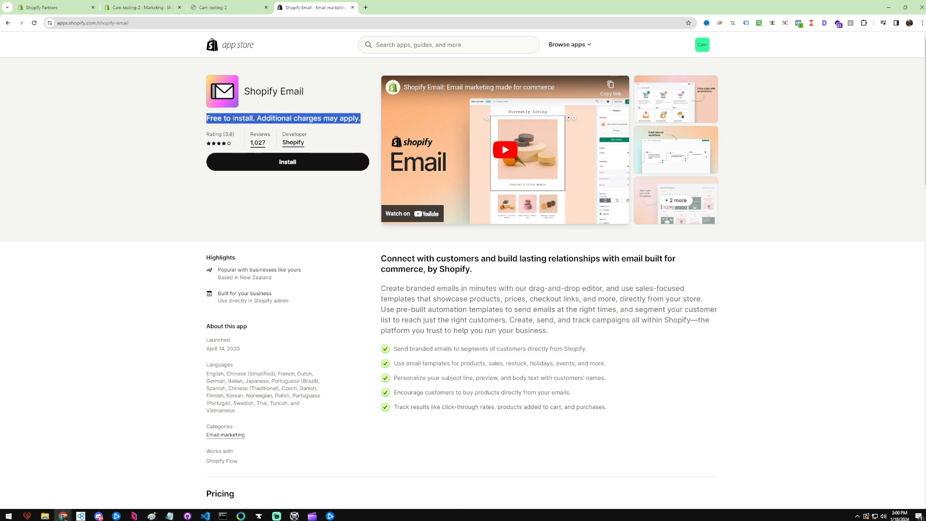
double_click(287, 118)
triple_click(287, 118)
double_click(287, 118)
triple_click(297, 118)
click(297, 118)
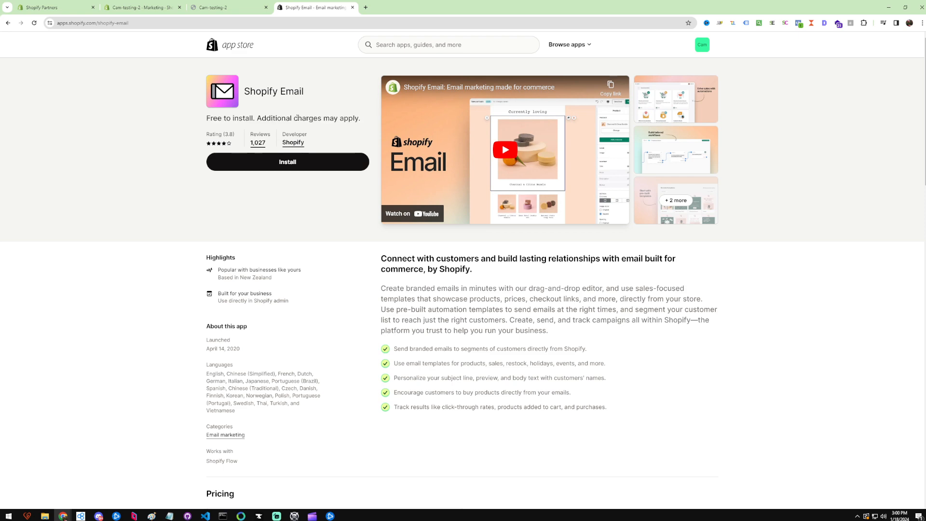
drag(258, 118, 321, 117)
triple_click(313, 116)
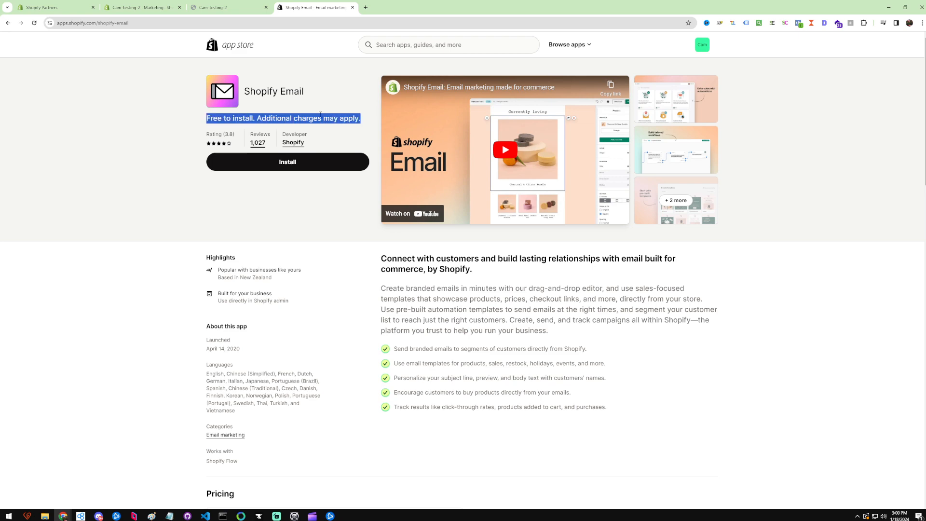
click(346, 121)
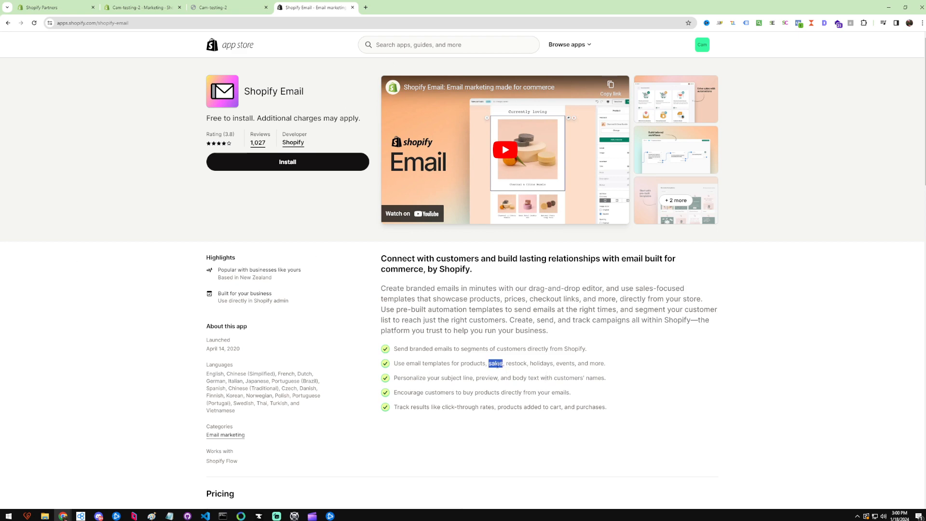
double_click(512, 362)
double_click(547, 364)
click(561, 363)
Examine the app's pricing and reviews sections on the listing page.
scroll(470, 307, down, 3)
scroll(471, 306, up, 3)
drag(261, 119, 344, 120)
triple_click(344, 121)
click(346, 124)
scroll(383, 297, down, 5)
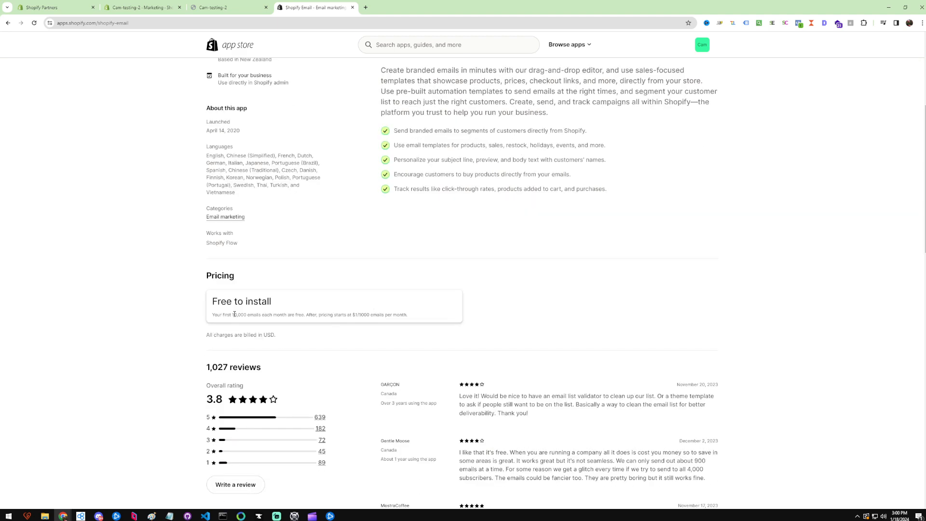
drag(233, 314, 249, 314)
click(265, 321)
triple_click(372, 314)
click(493, 318)
double_click(240, 314)
triple_click(240, 312)
click(279, 324)
triple_click(295, 342)
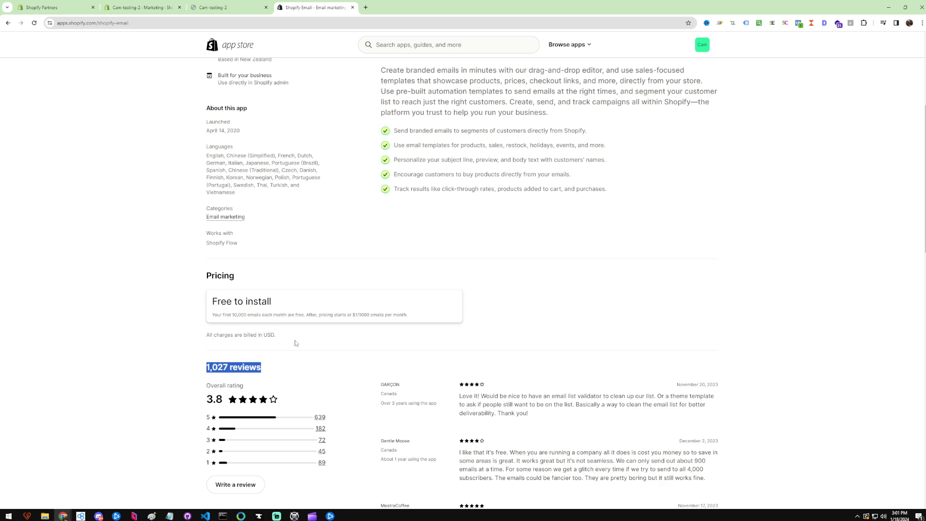
click(311, 342)
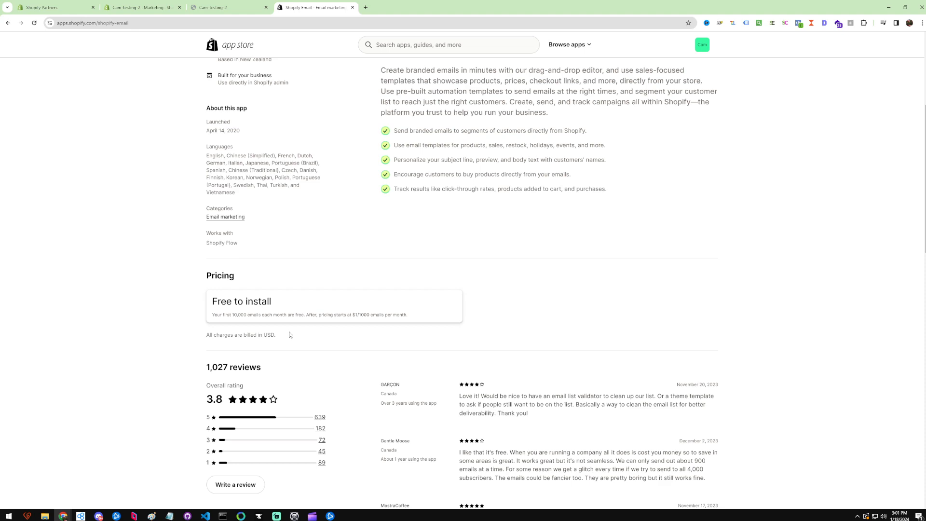
triple_click(289, 333)
click(375, 359)
scroll(374, 360, up, 5)
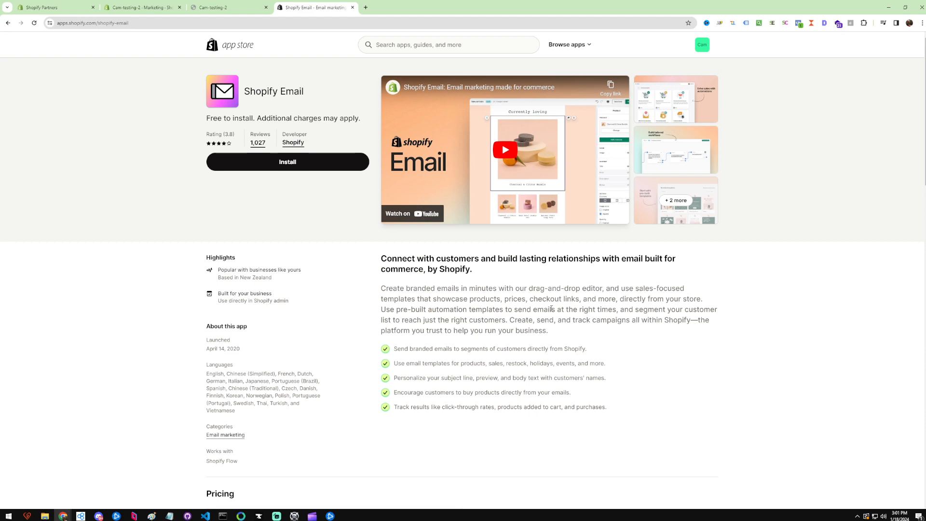
Read the app's description paragraph and feature list again.
triple_click(551, 308)
click(533, 321)
triple_click(533, 320)
click(588, 361)
double_click(495, 365)
double_click(569, 369)
click(588, 388)
triple_click(466, 311)
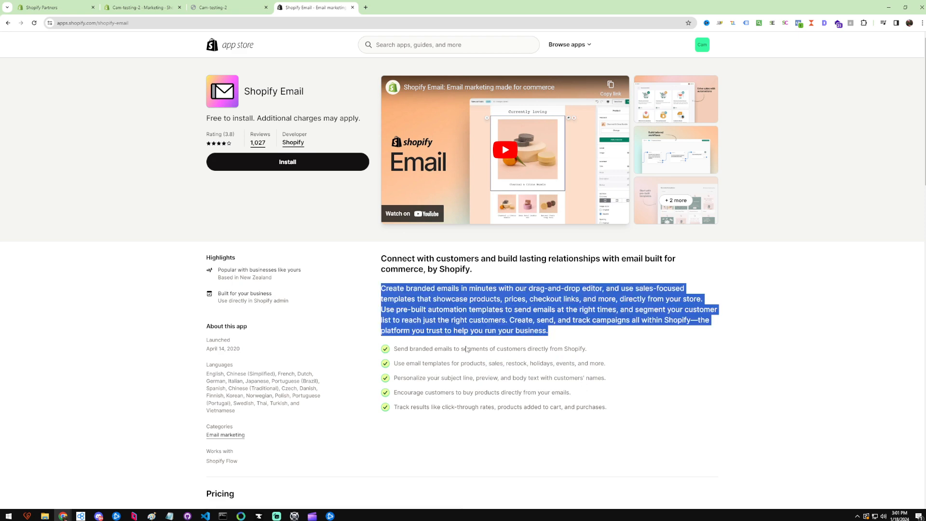
click(467, 350)
Install the Shopify Email app on the store, approving its data access, and dismiss the notification.
click(303, 162)
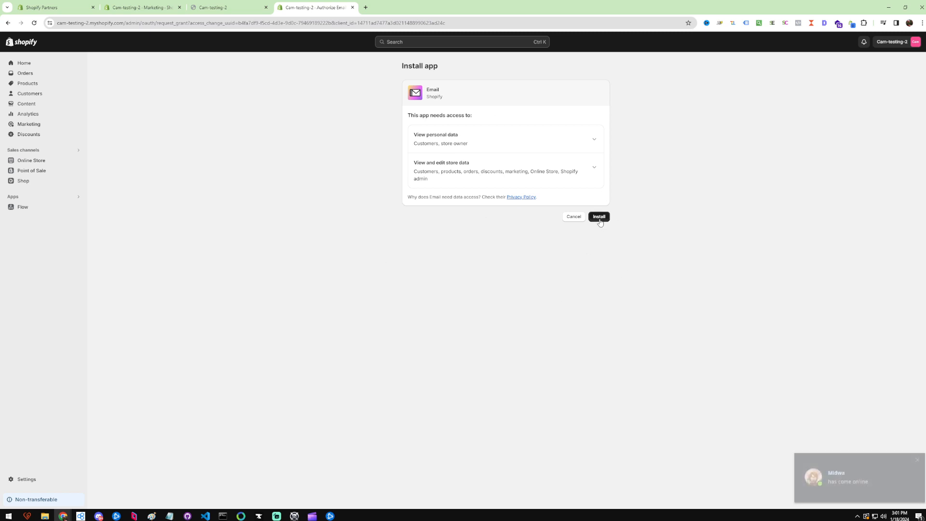
click(599, 216)
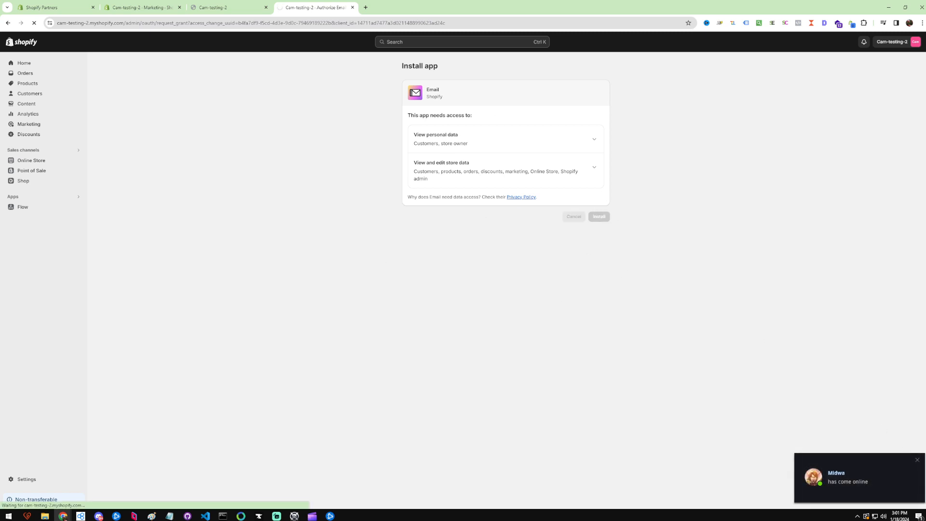
click(916, 460)
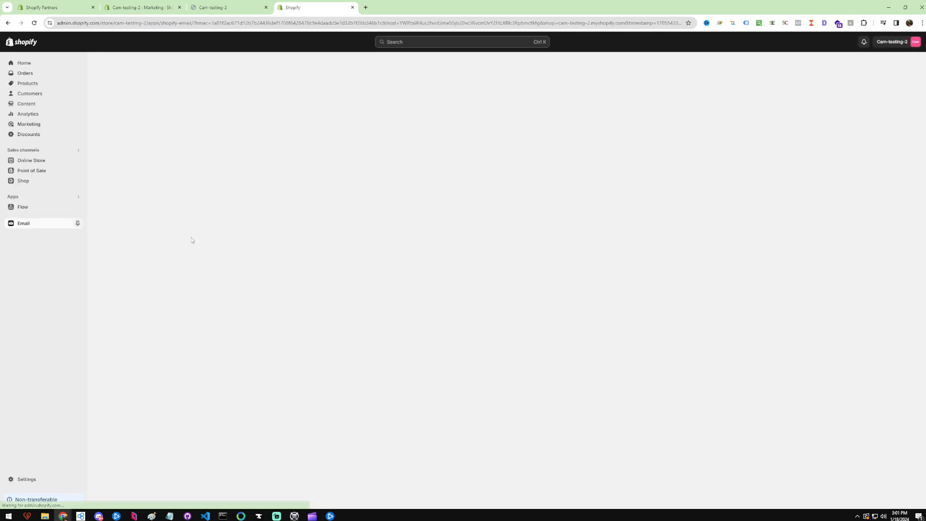
Pin the Email app to the admin navigation.
click(78, 223)
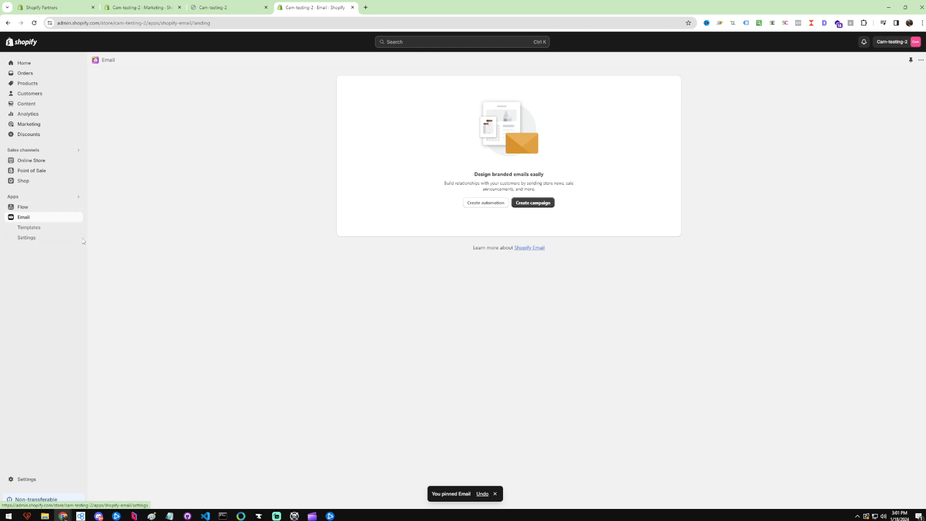
click(482, 494)
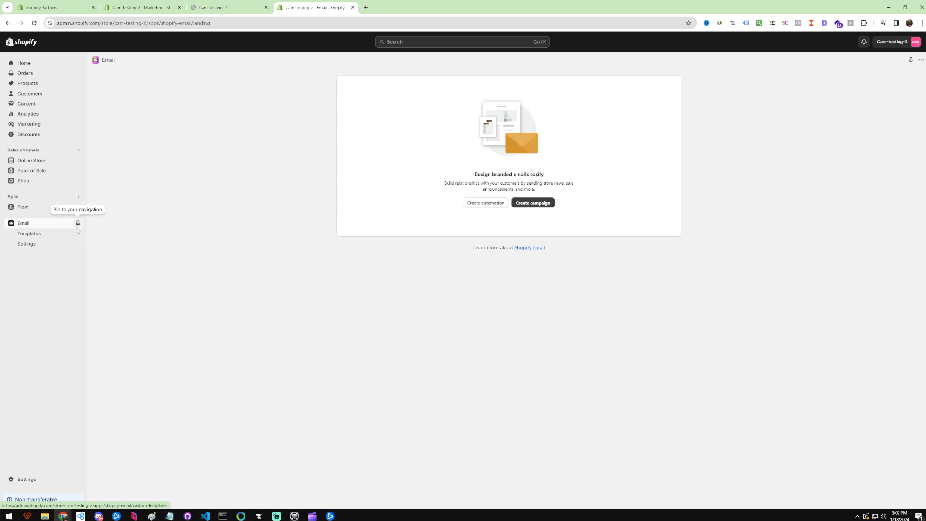
click(78, 224)
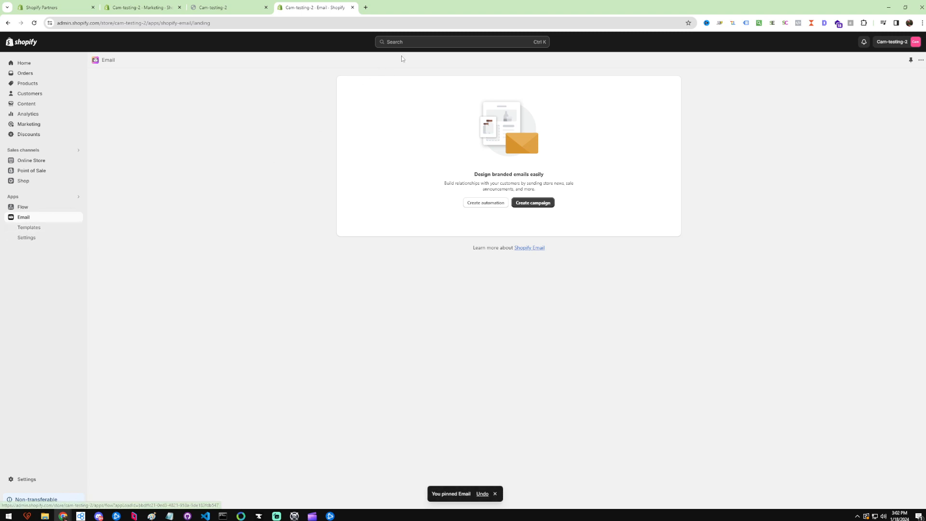
Search the admin for email and open the Email app from the results.
click(413, 42)
text(email)
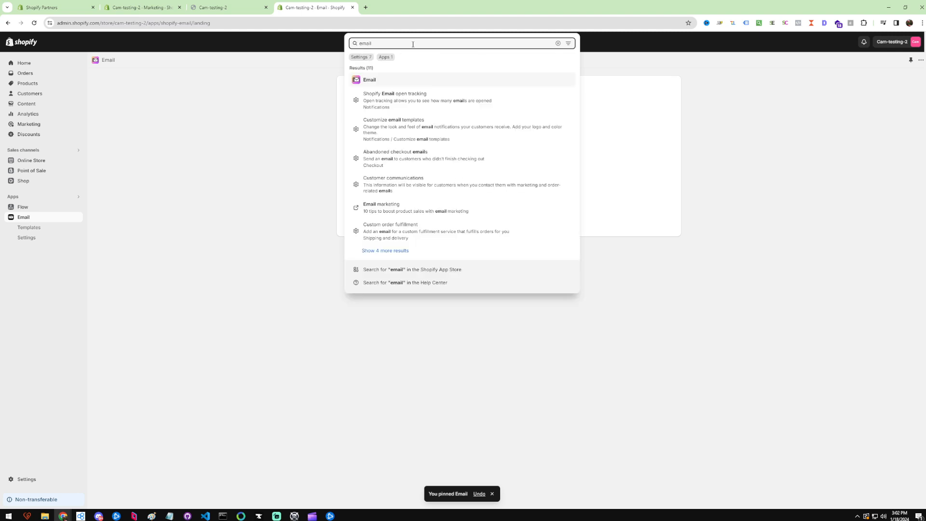
click(368, 81)
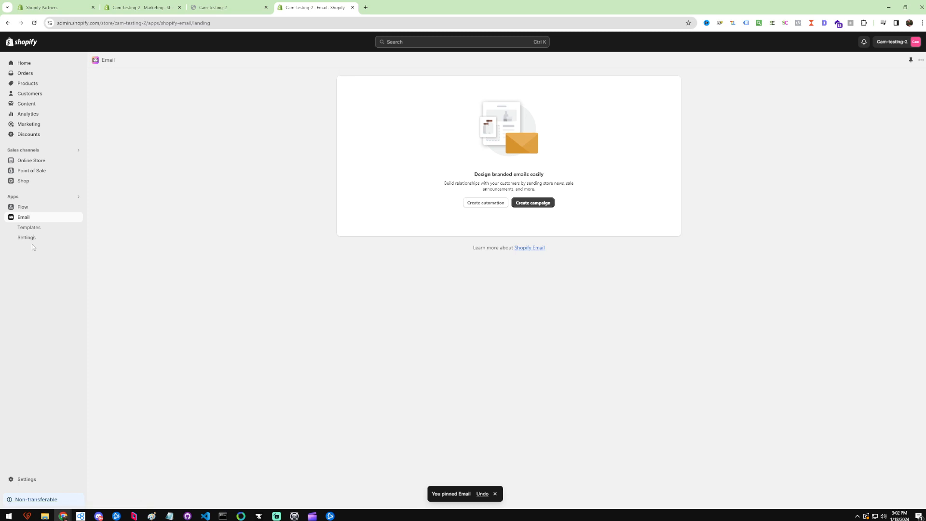
click(298, 316)
Open the Email templates and settings pages and review the sender, double opt-in and open tracking sections.
click(38, 231)
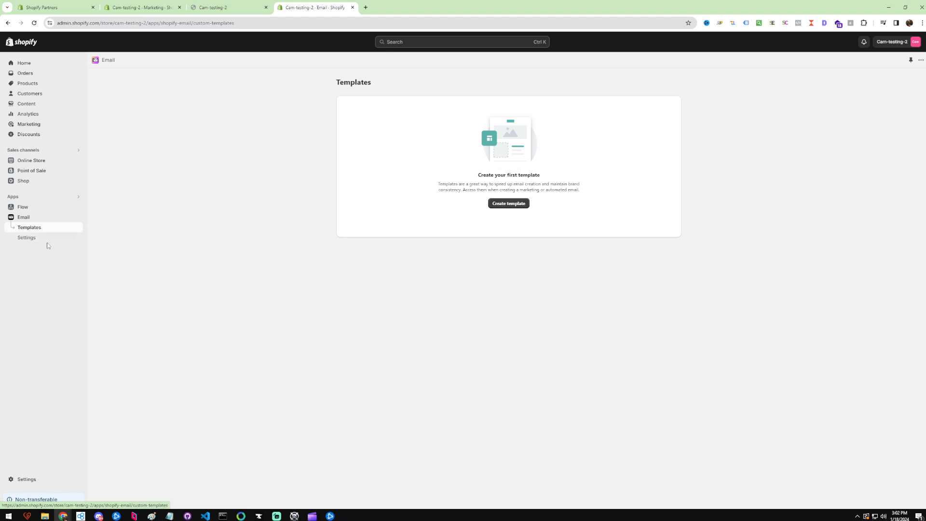
click(35, 238)
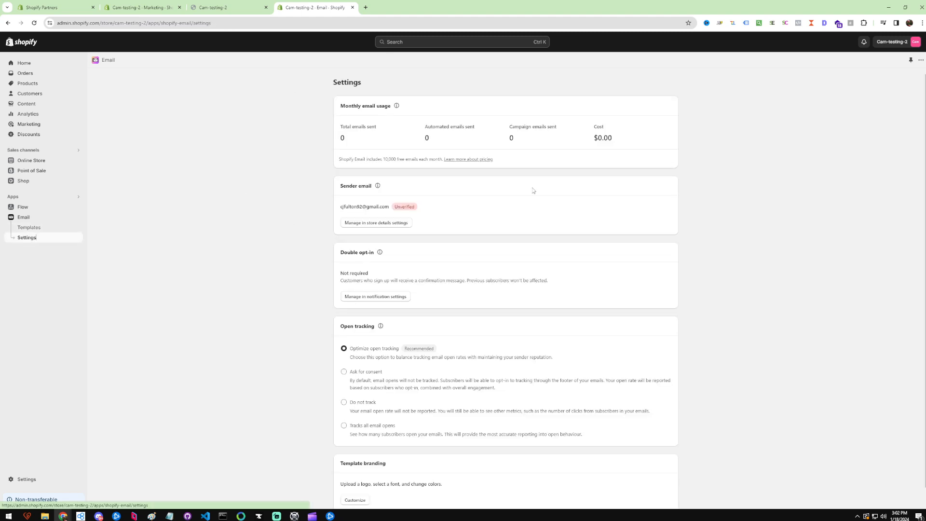
scroll(384, 240, down, 1)
scroll(377, 207, up, 1)
scroll(620, 263, down, 1)
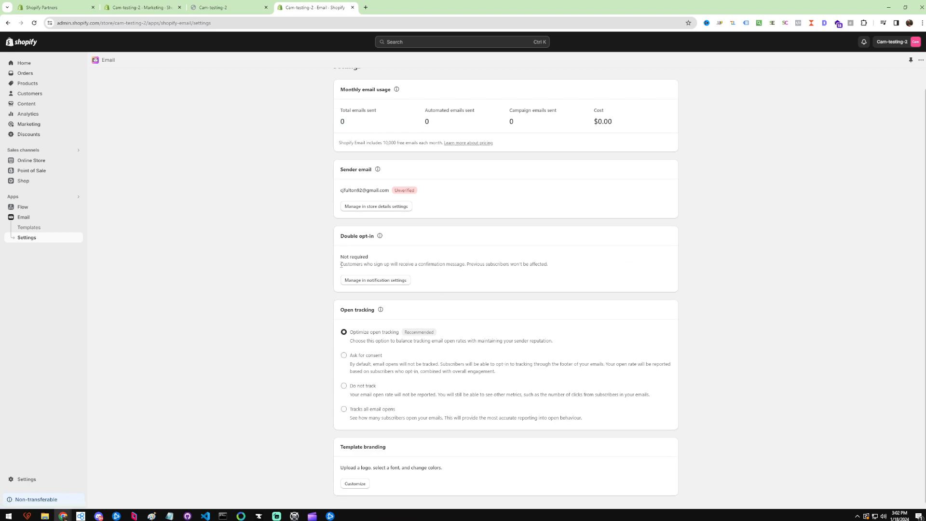
drag(340, 265, 551, 273)
click(554, 273)
triple_click(558, 272)
click(577, 272)
triple_click(524, 342)
click(524, 341)
scroll(267, 294, up, 1)
scroll(265, 287, down, 1)
Open template branding customization and set the buttons and links colour to red.
drag(342, 447, 401, 451)
click(355, 483)
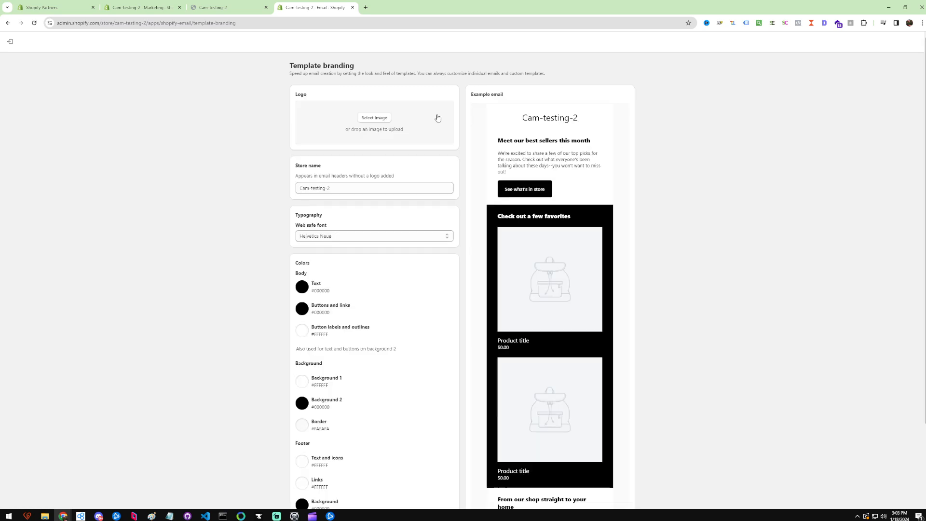
scroll(380, 218, down, 1)
scroll(380, 218, down, 2)
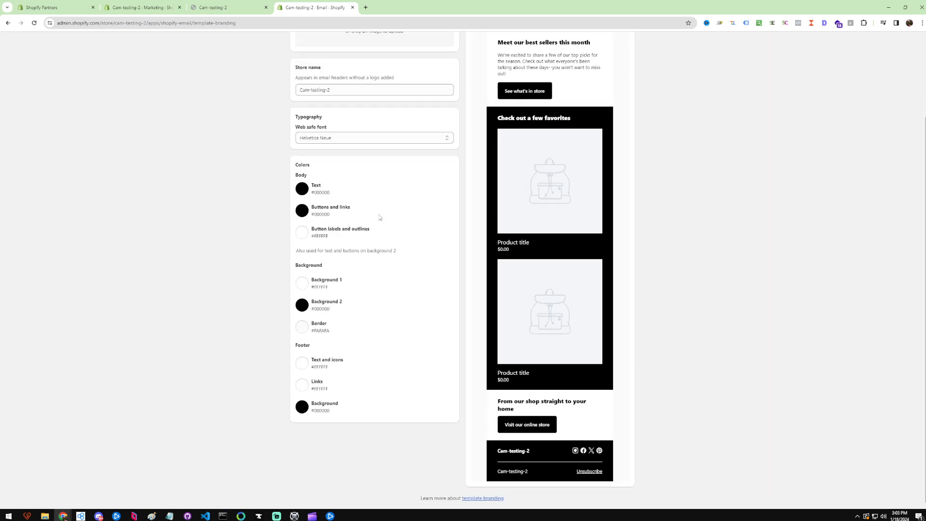
scroll(456, 355, up, 2)
scroll(456, 354, down, 1)
scroll(456, 357, up, 2)
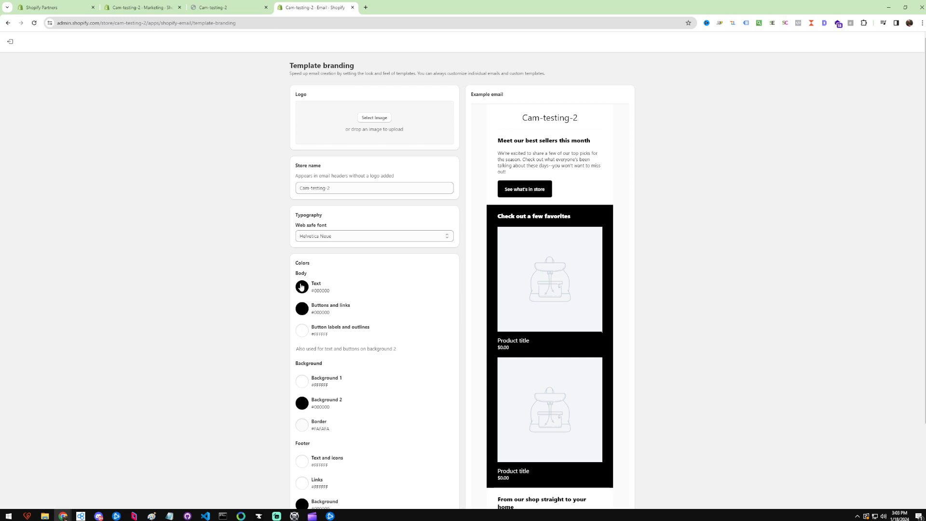
click(302, 309)
click(347, 322)
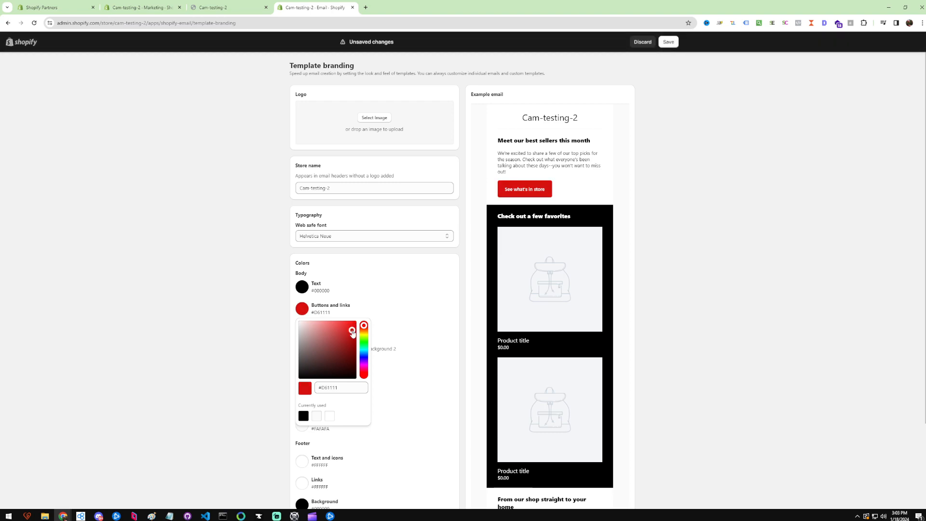
click(322, 264)
Set the Background 2 colour to a dark red and save the branding.
scroll(322, 264, down, 2)
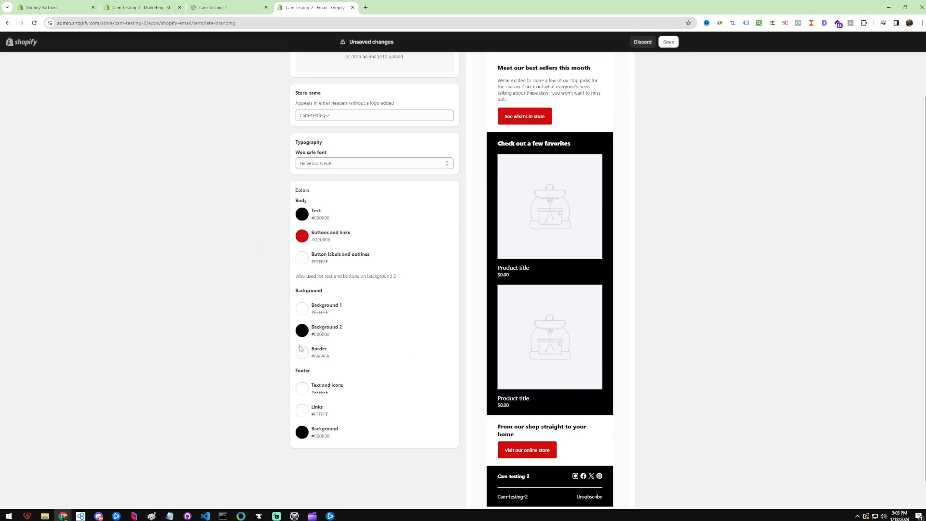
click(302, 332)
click(352, 349)
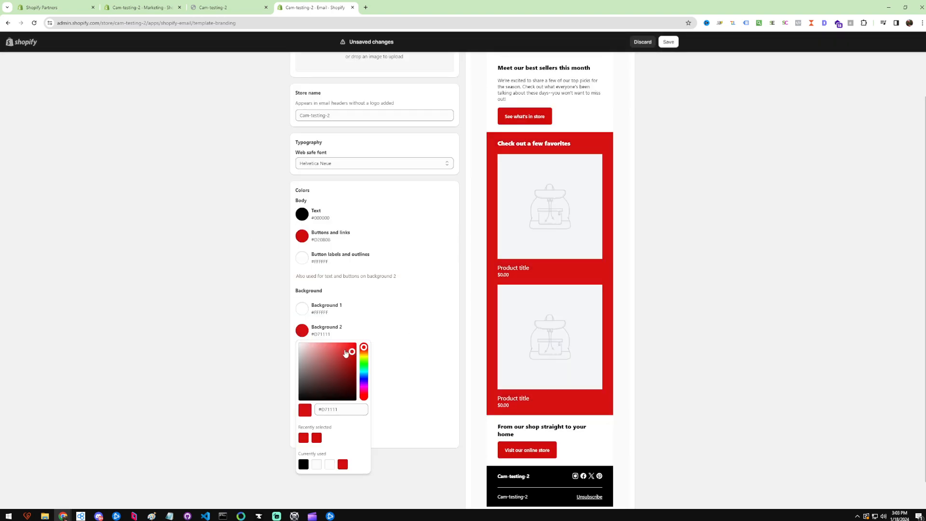
drag(353, 352, 355, 364)
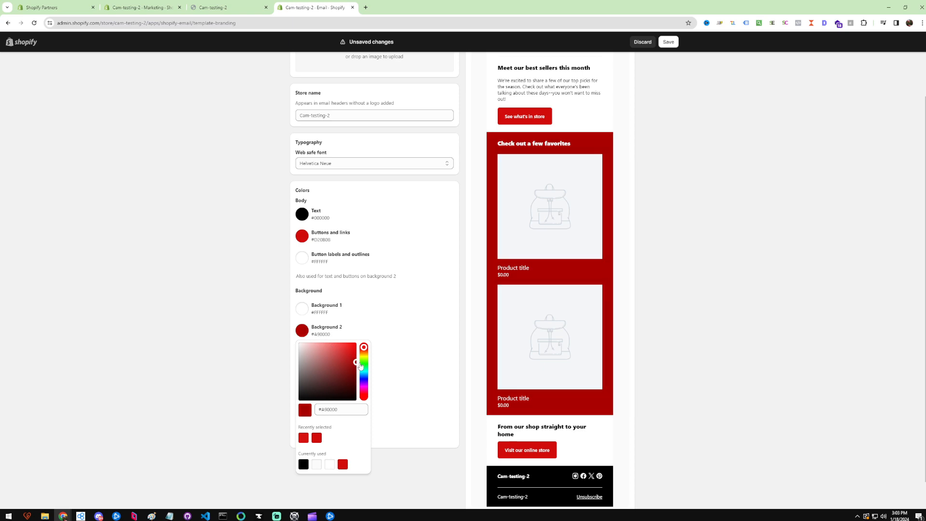
click(244, 317)
scroll(488, 332, down, 1)
scroll(445, 360, up, 2)
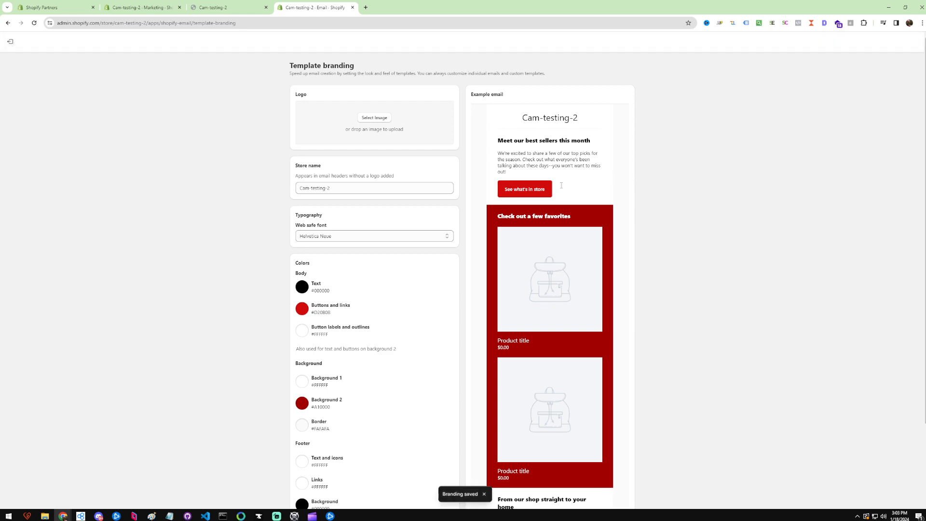
Return to the Email app home and start creating a campaign, passing the template branding setup.
click(30, 55)
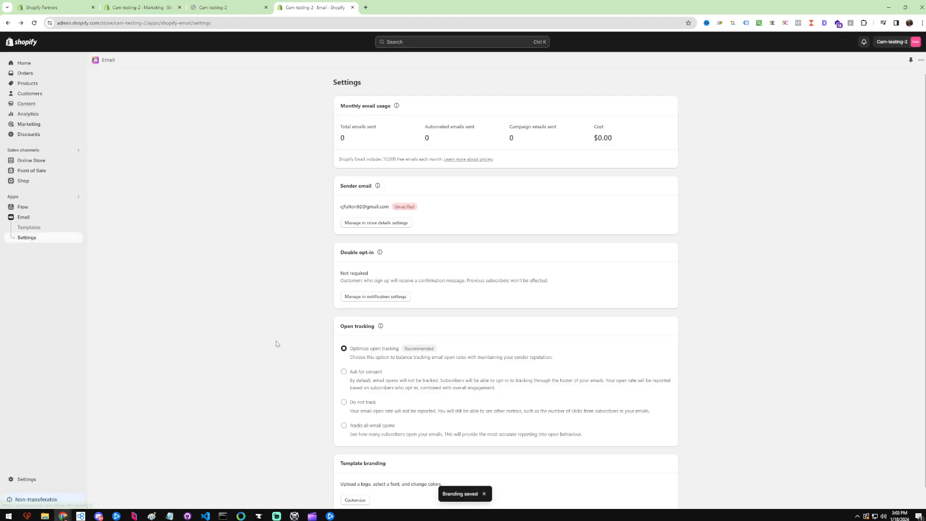
click(43, 220)
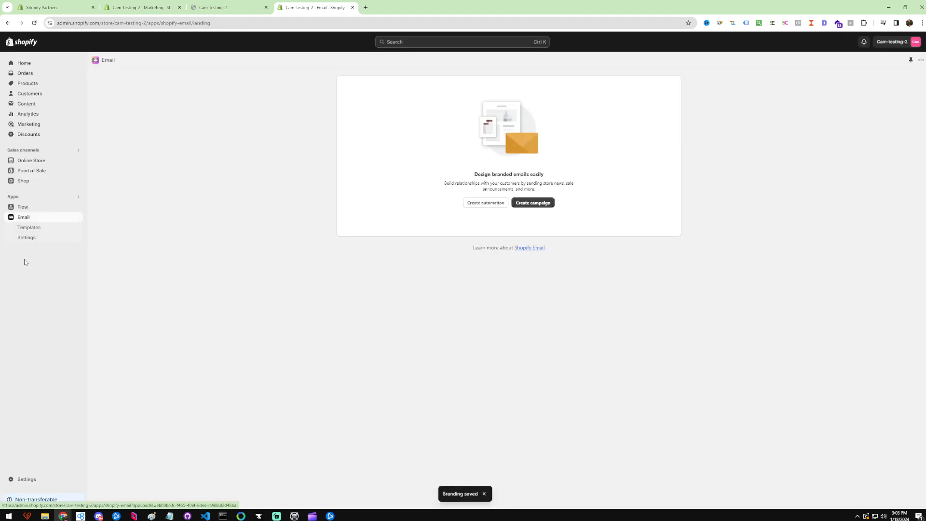
click(523, 203)
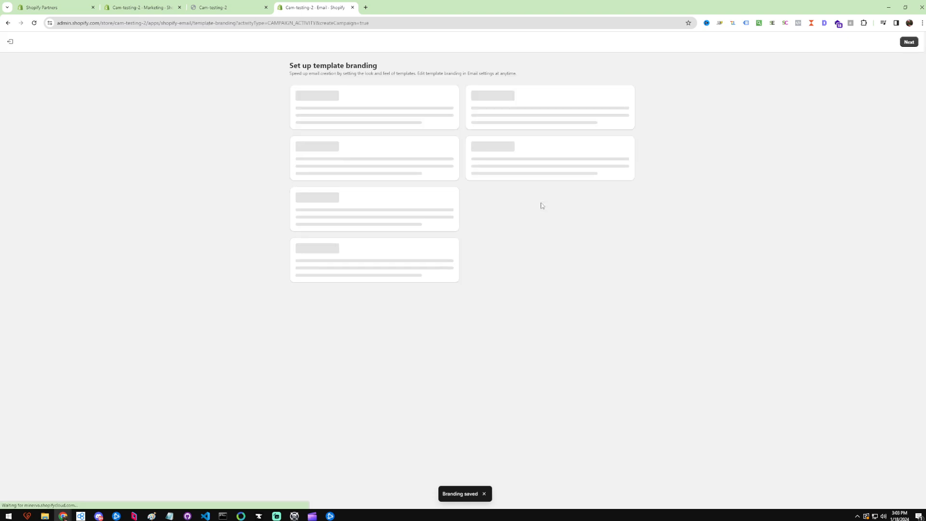
scroll(569, 239, down, 2)
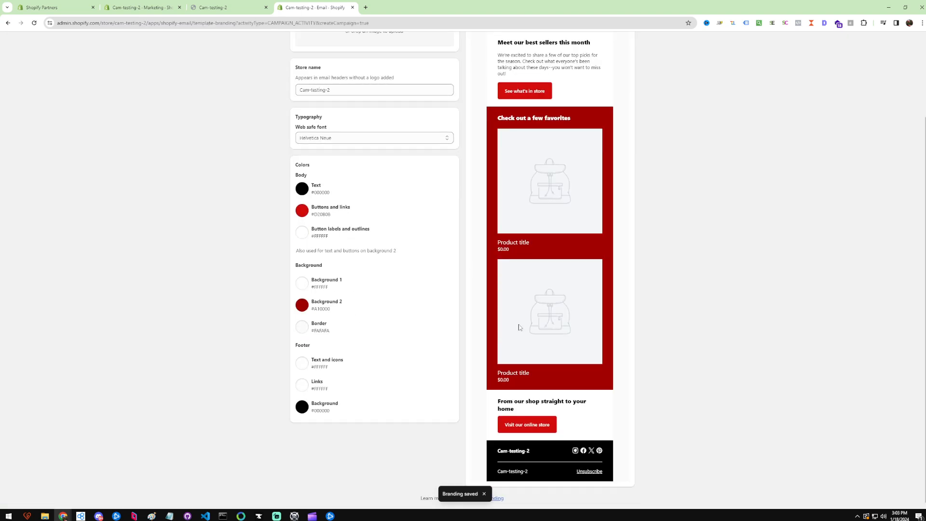
scroll(921, 100, up, 3)
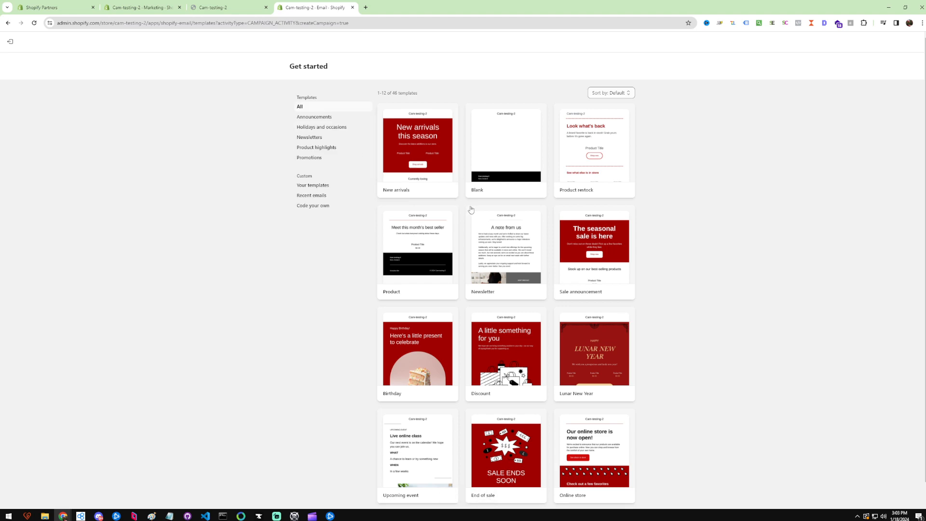
Browse the campaign templates in the Announcements, Newsletters and Product highlights categories.
click(336, 117)
click(332, 139)
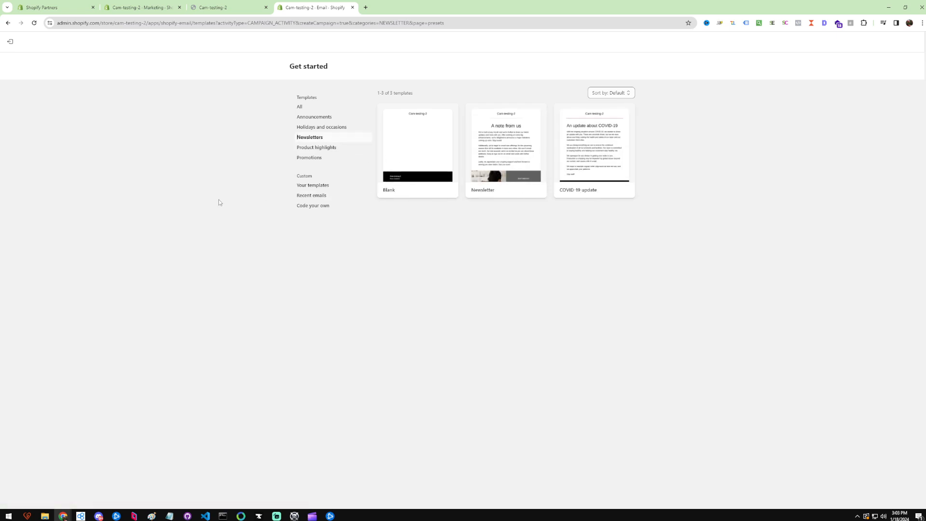
click(321, 149)
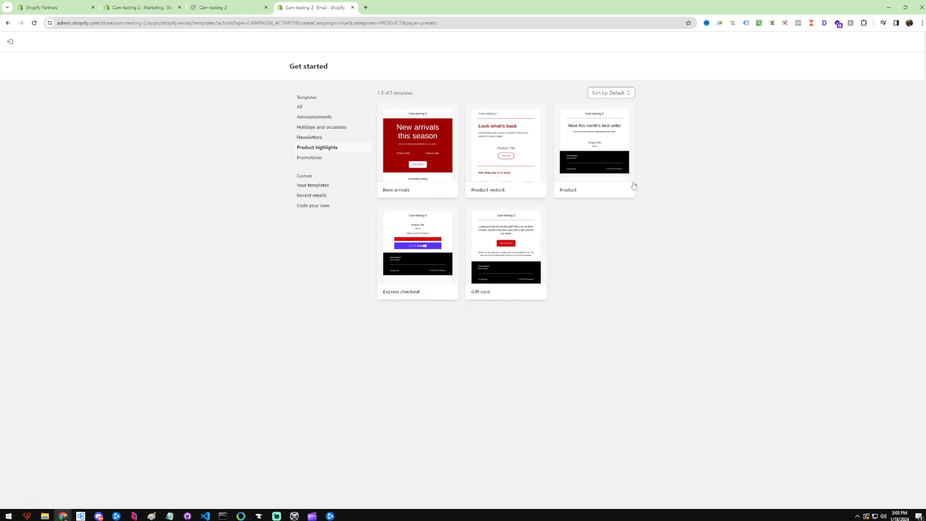
Open the Promotions templates and select the Sale announcement template for the campaign.
click(314, 118)
click(308, 157)
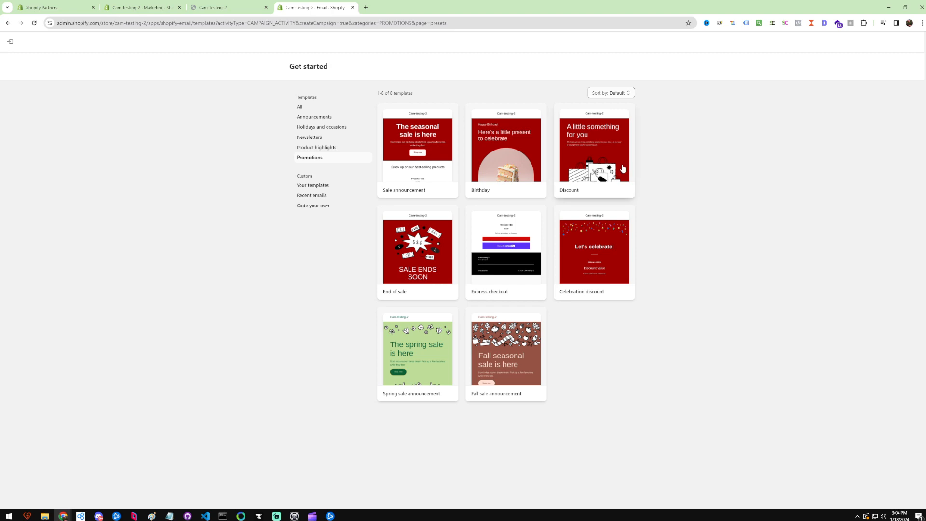
click(412, 160)
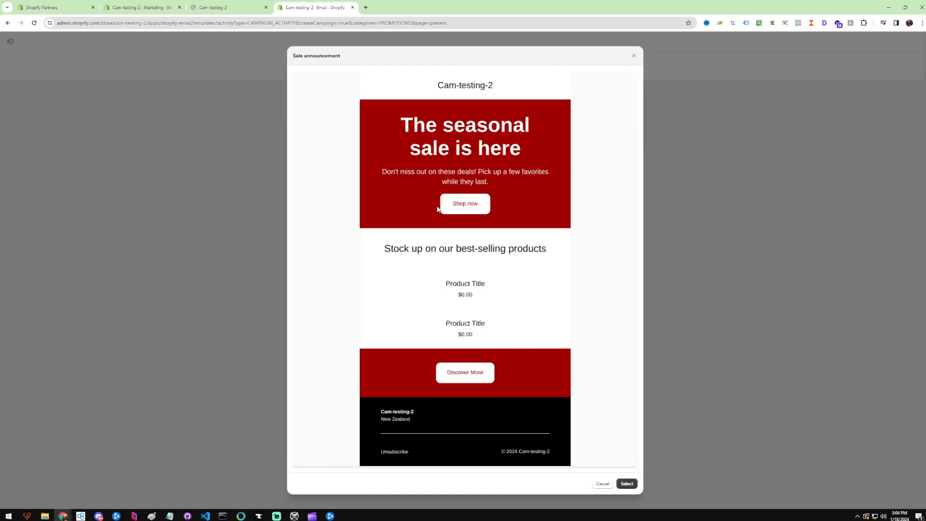
click(624, 483)
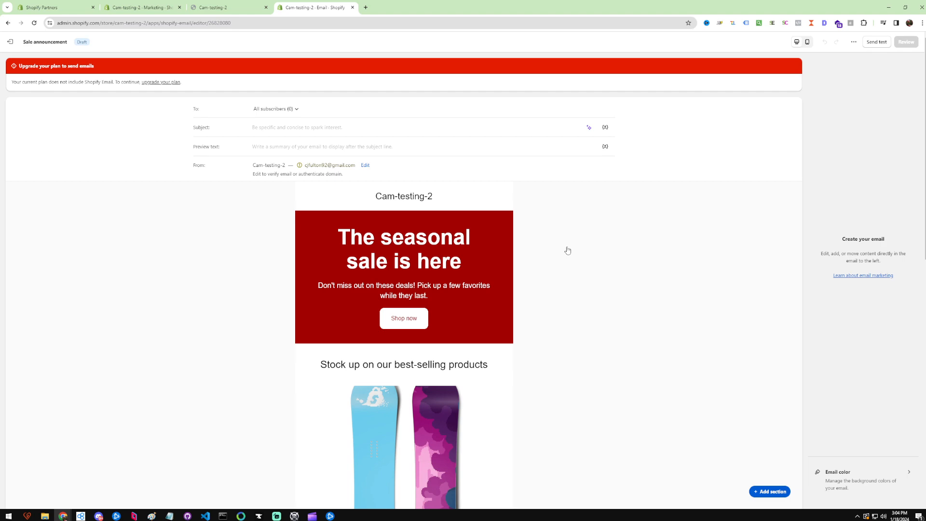
Review the recipient segments and set the email subject to "Sale 30$ off at test-site-2".
click(298, 110)
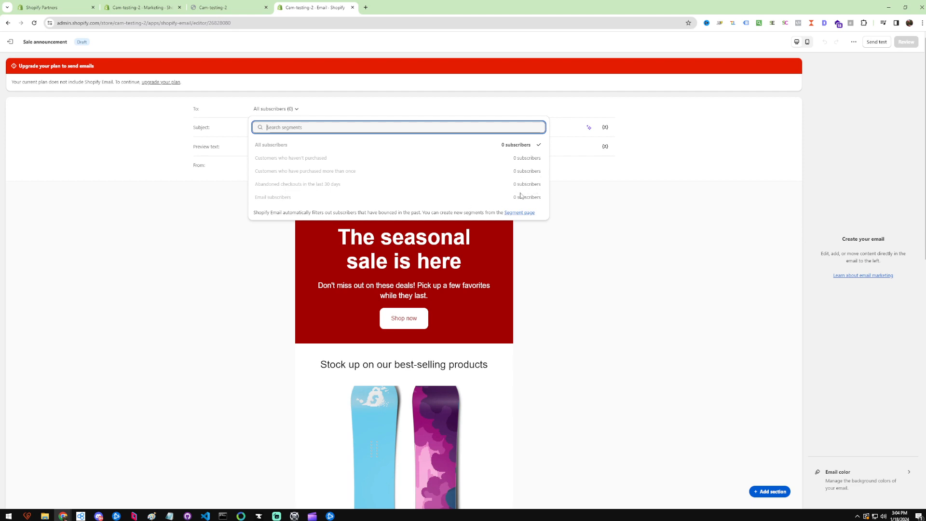
click(629, 283)
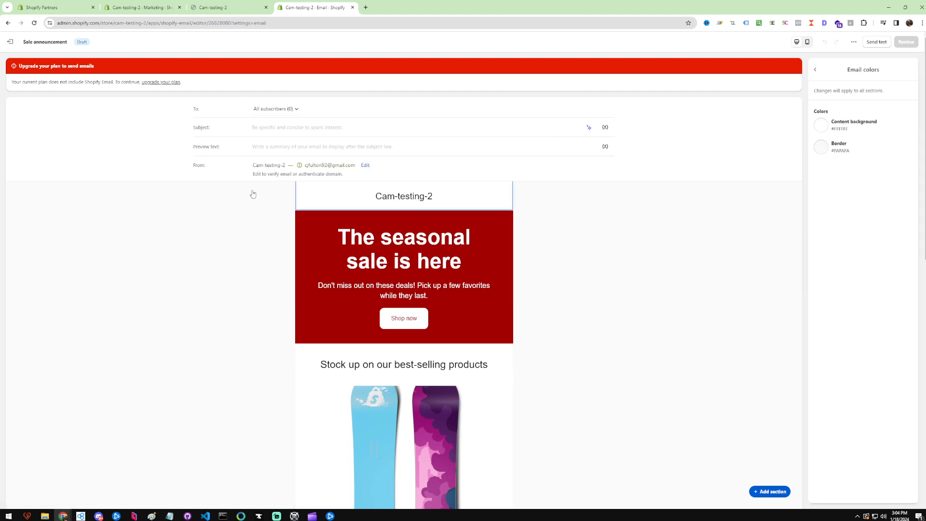
click(278, 125)
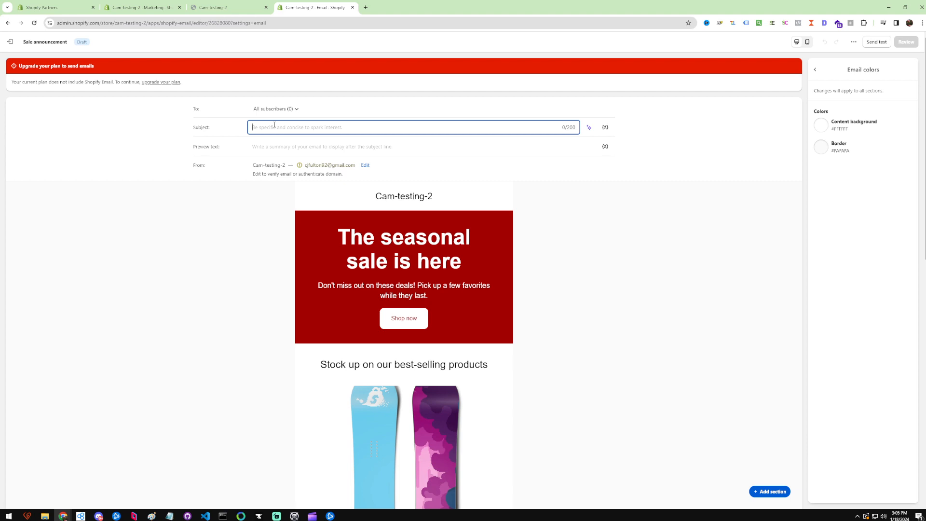
text(Sale 30$ off a)
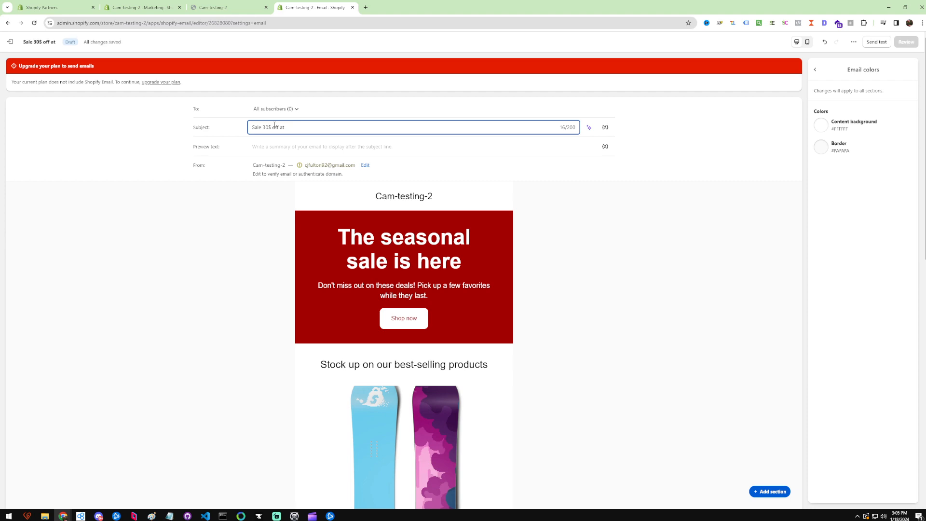
text(test-site-2)
click(238, 259)
Add The Archived Snowboard and The Collection Snowboard: Hydrogen to the empty product section.
click(296, 147)
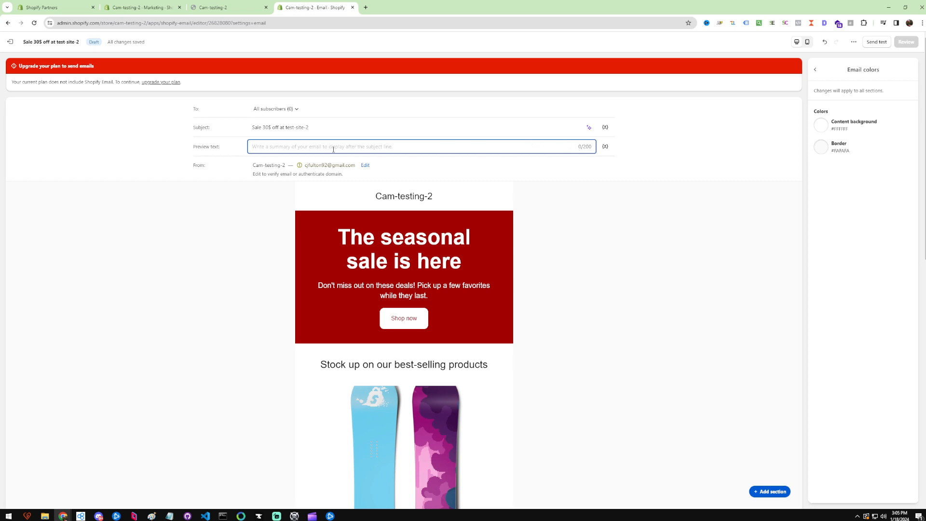
click(188, 286)
scroll(622, 263, down, 2)
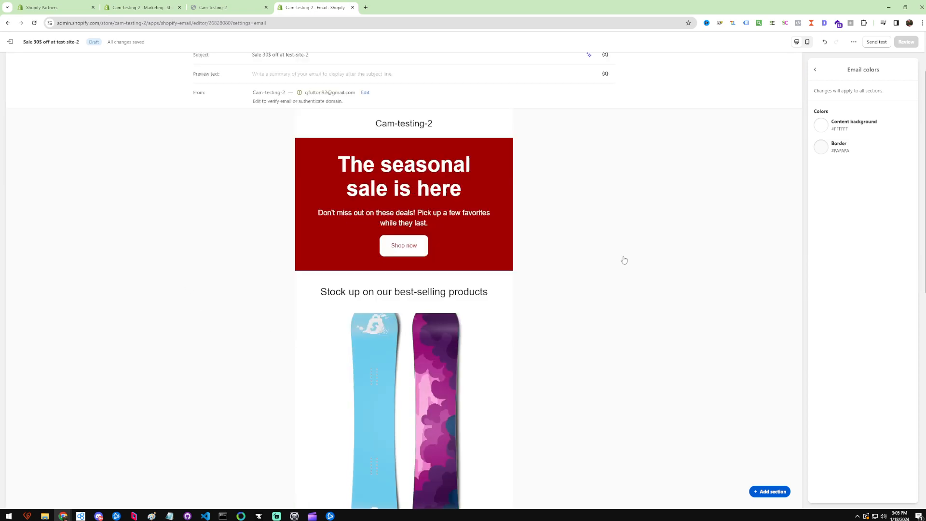
scroll(431, 209, down, 9)
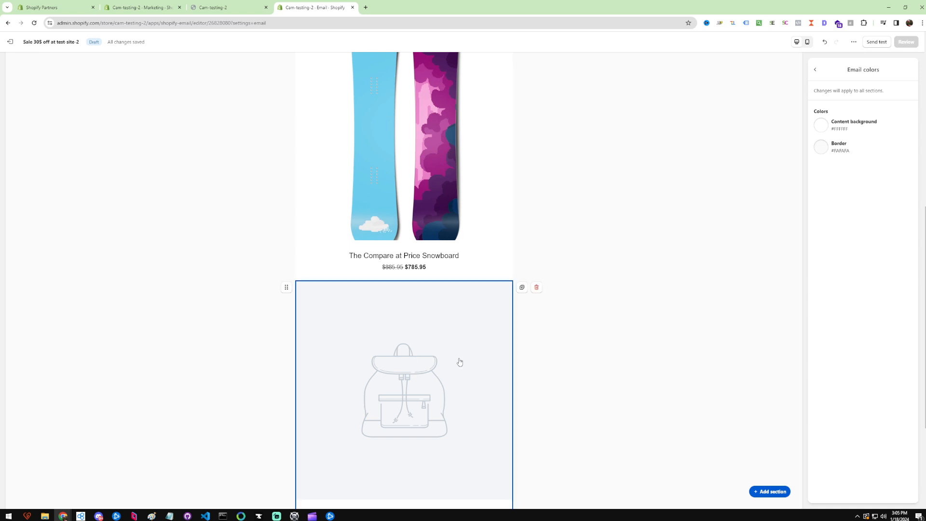
click(435, 292)
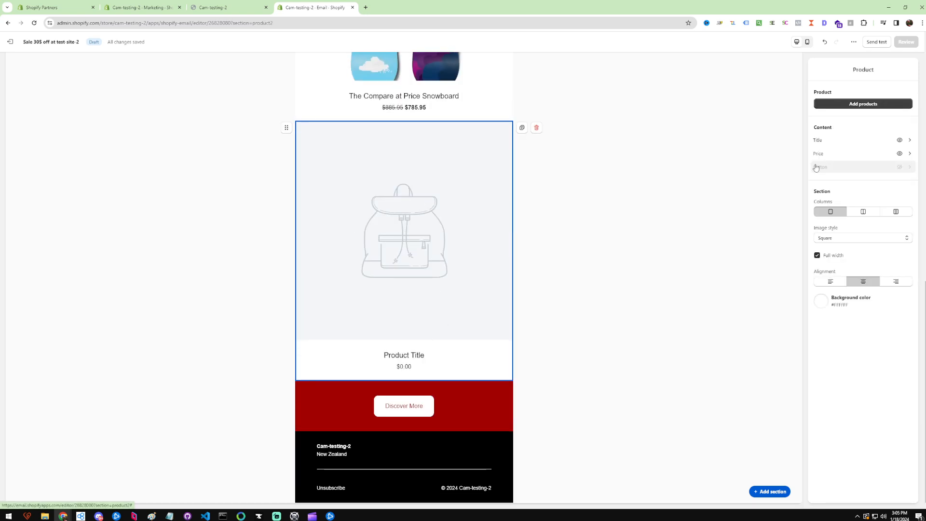
click(881, 104)
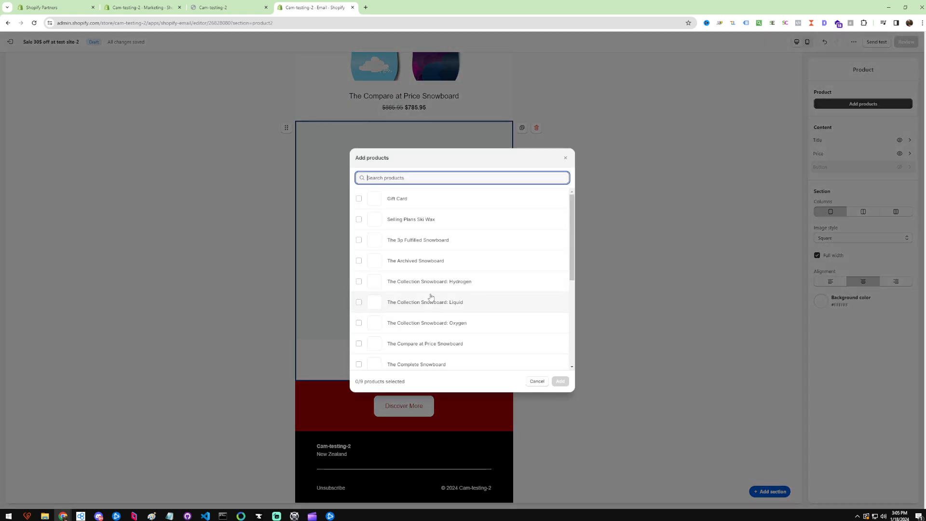
click(425, 260)
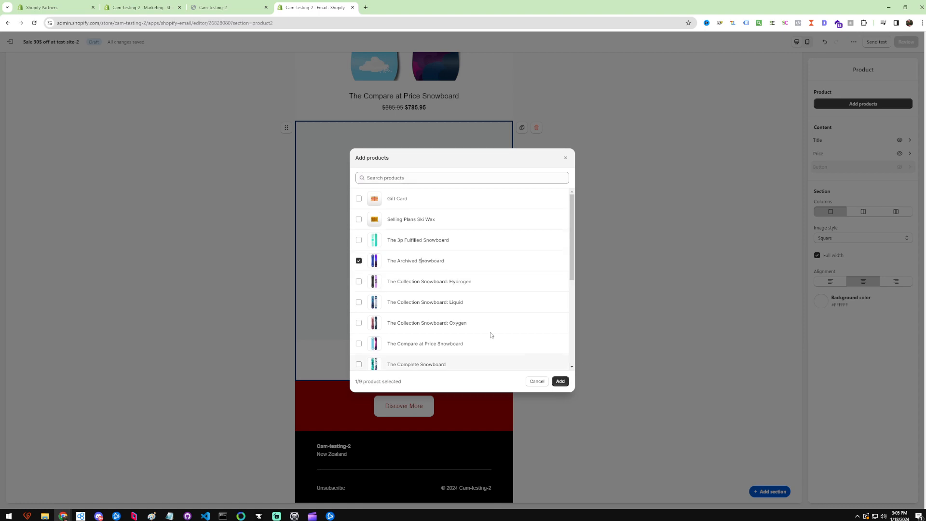
click(487, 284)
click(560, 382)
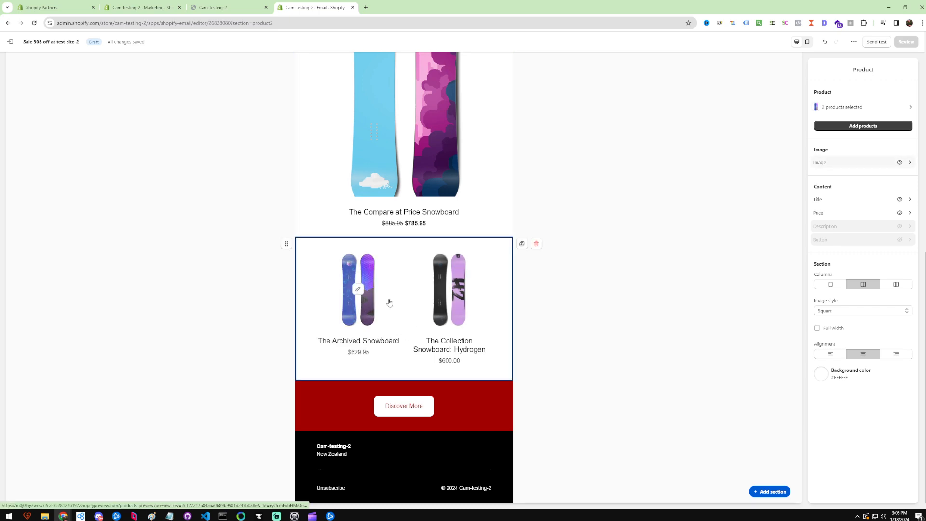
Link the Discover More button to All collections instead of its existing URL.
scroll(433, 311, up, 4)
scroll(432, 309, down, 4)
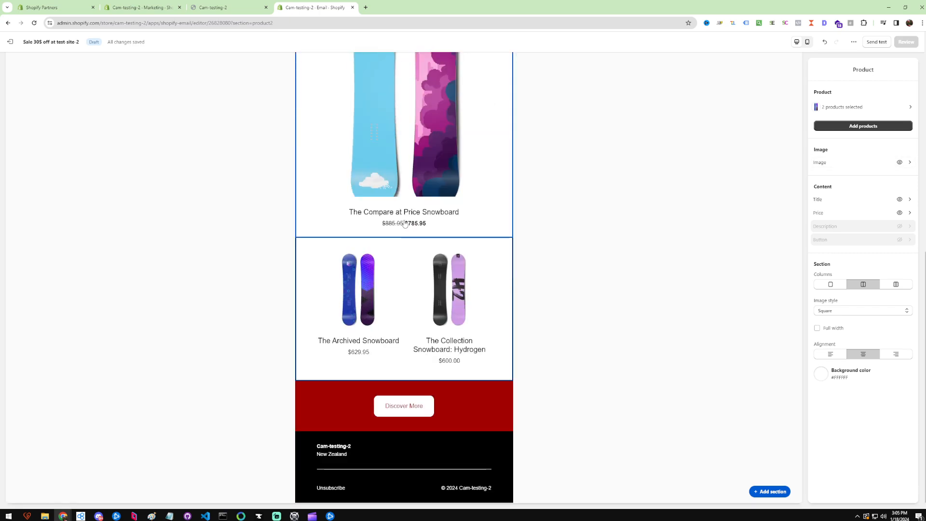
click(472, 408)
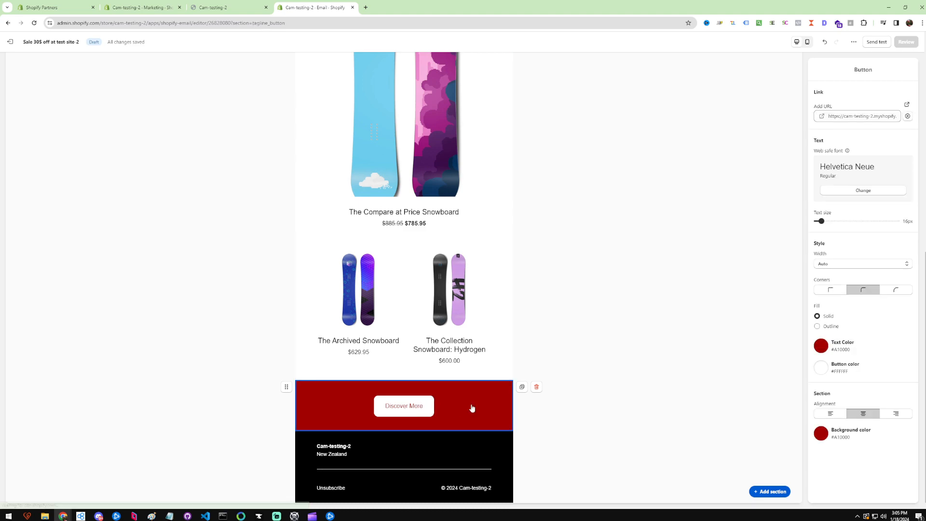
click(906, 118)
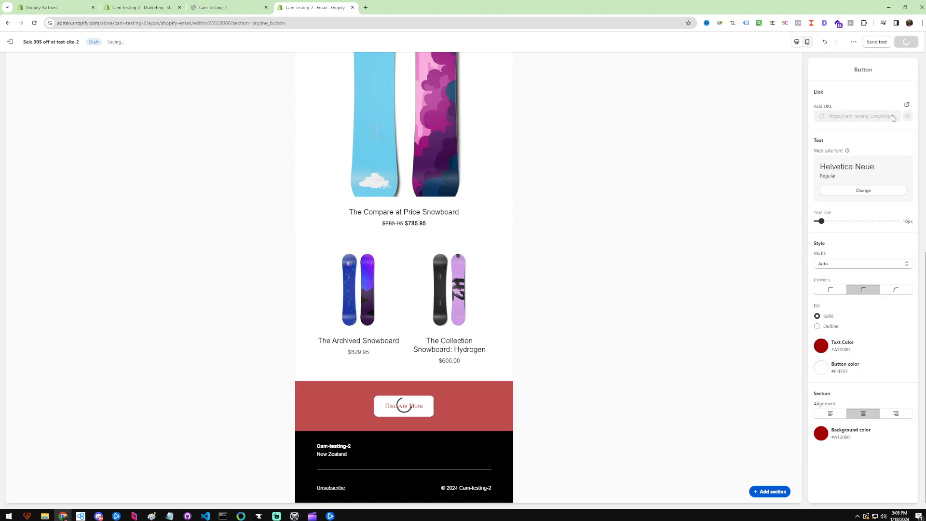
click(854, 115)
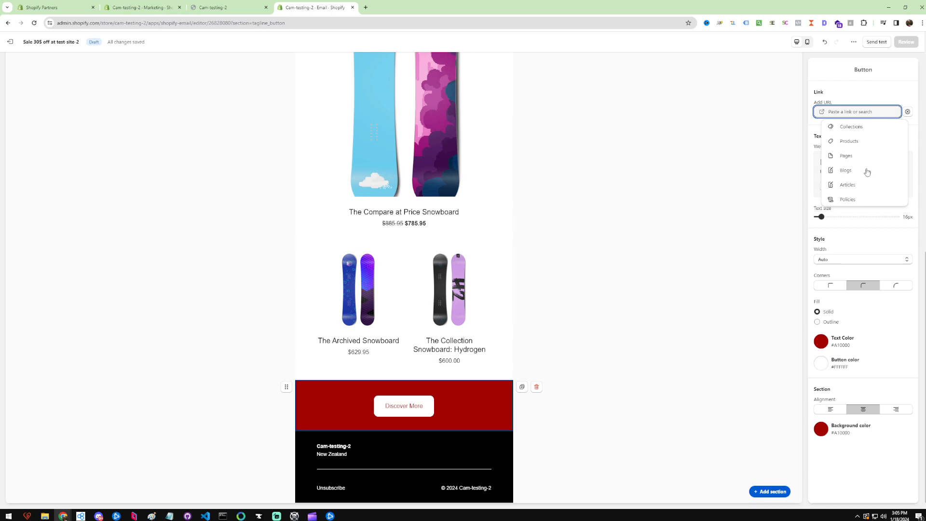
click(849, 142)
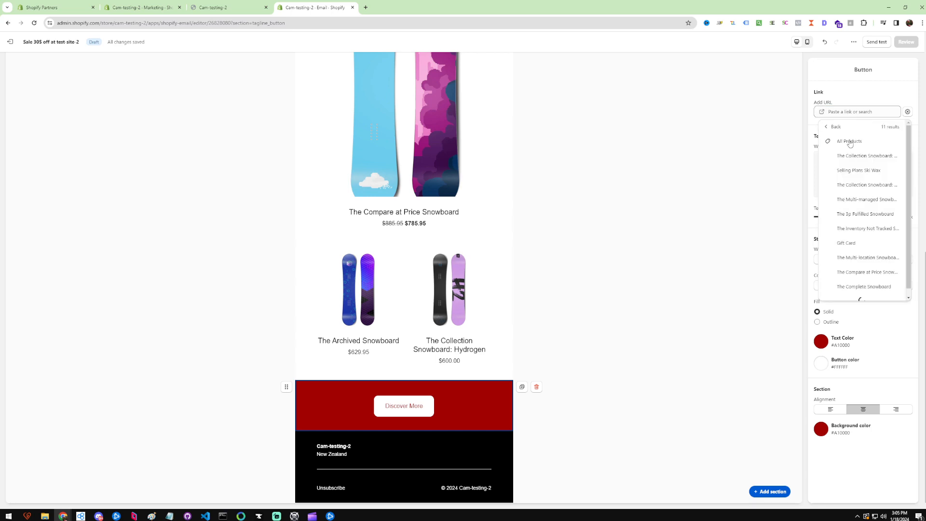
click(854, 86)
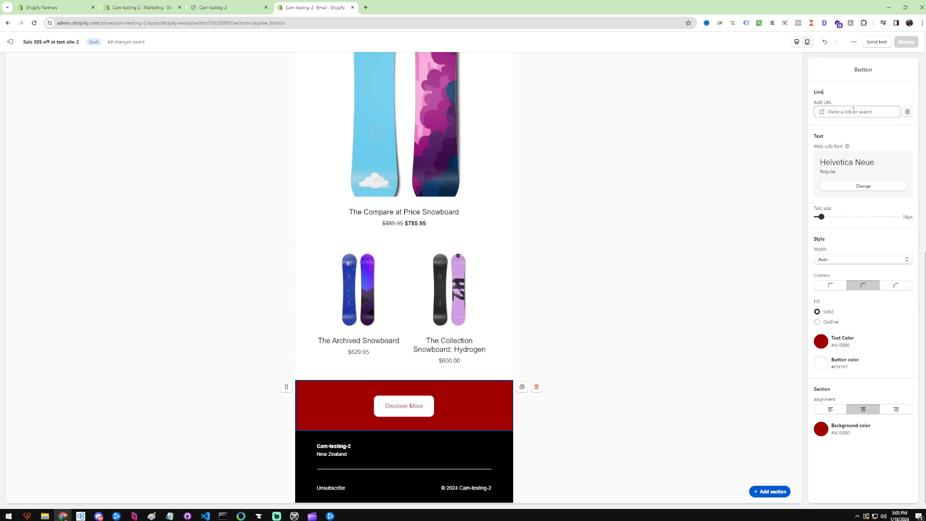
click(846, 116)
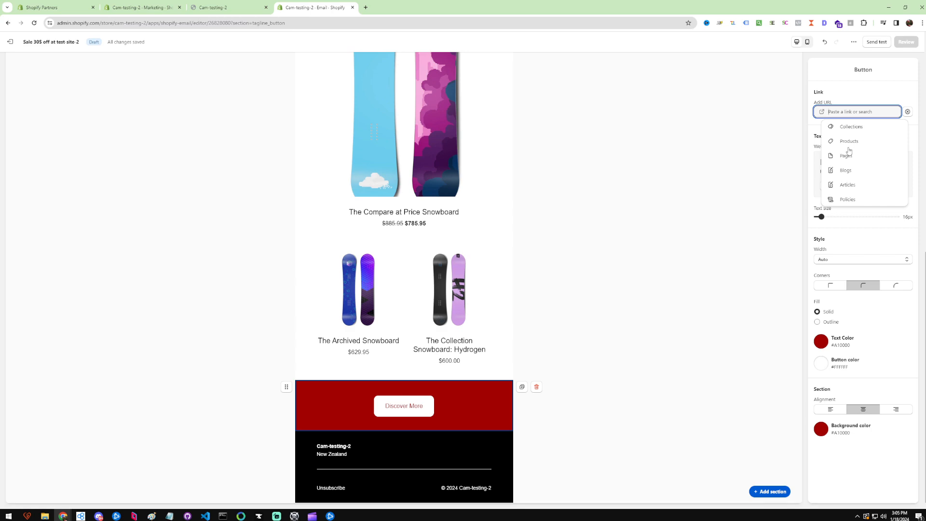
click(846, 128)
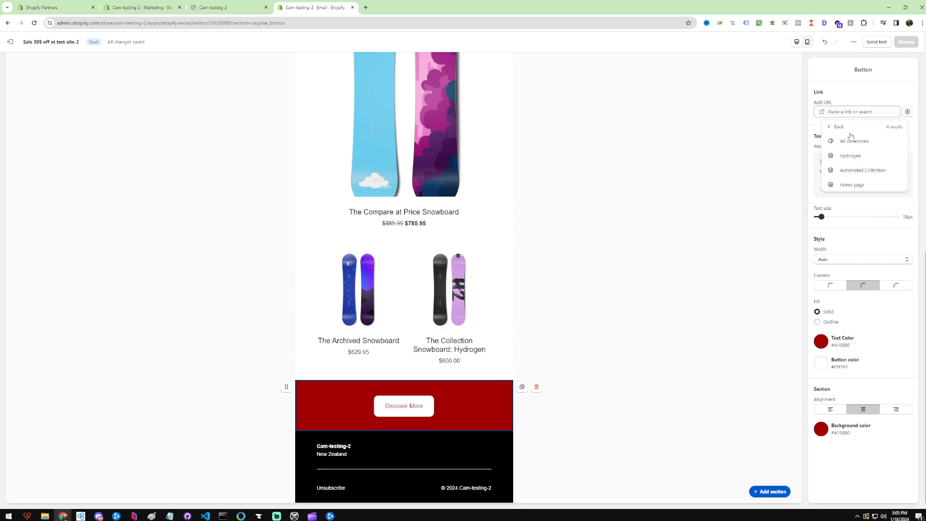
click(852, 141)
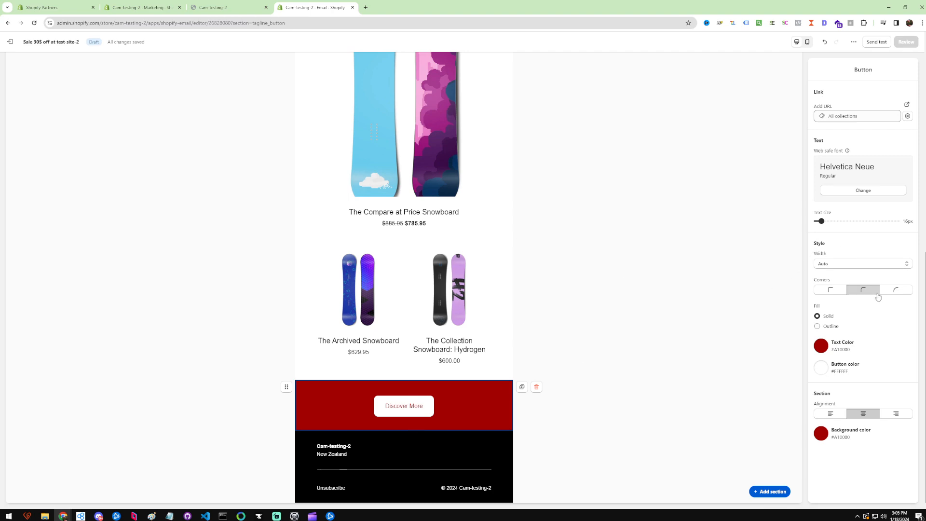
Give the Discover More button fully rounded corners and a Narrow width.
click(896, 291)
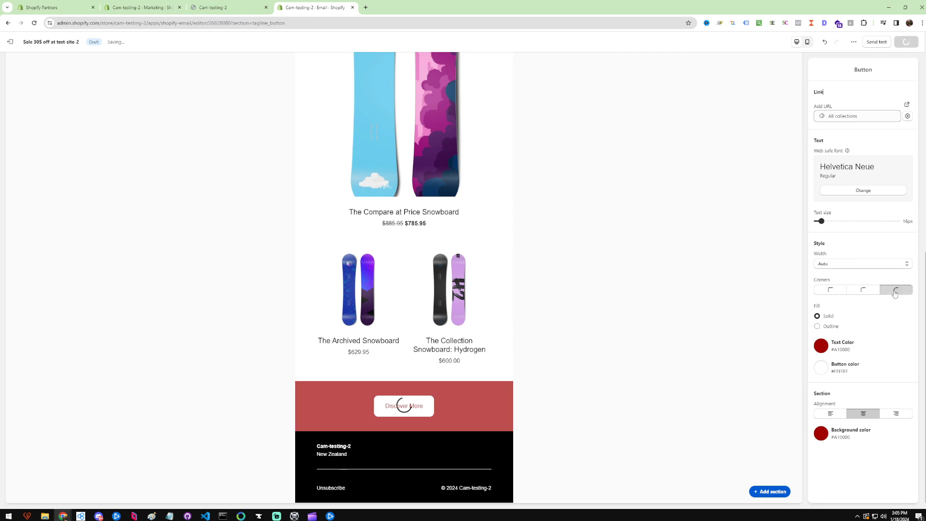
click(682, 334)
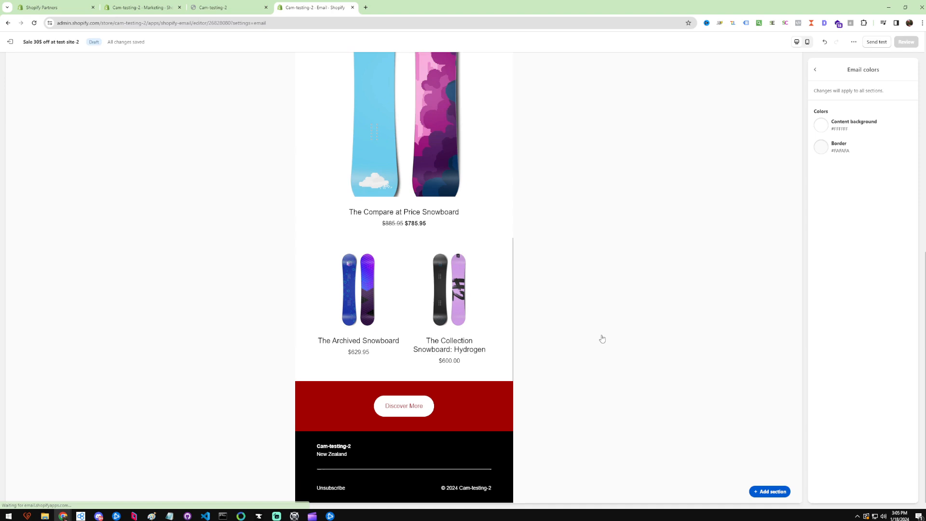
click(456, 422)
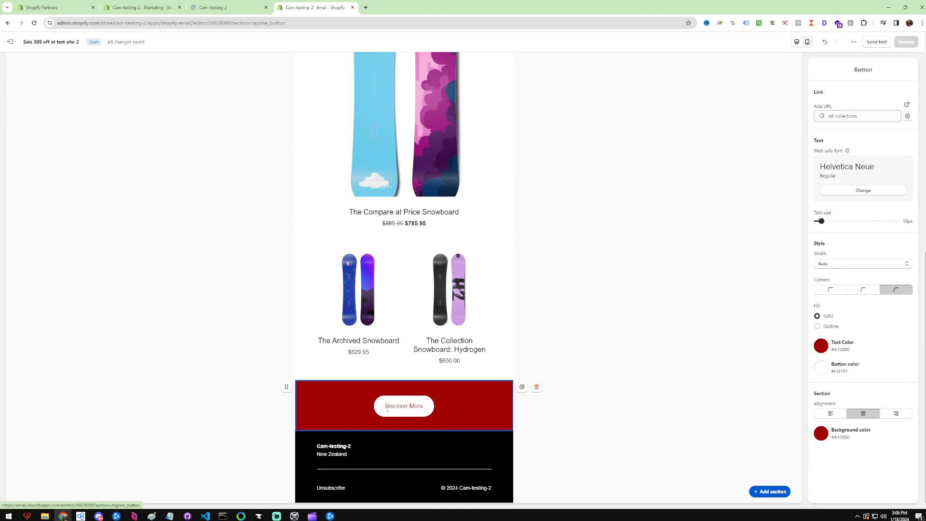
click(837, 267)
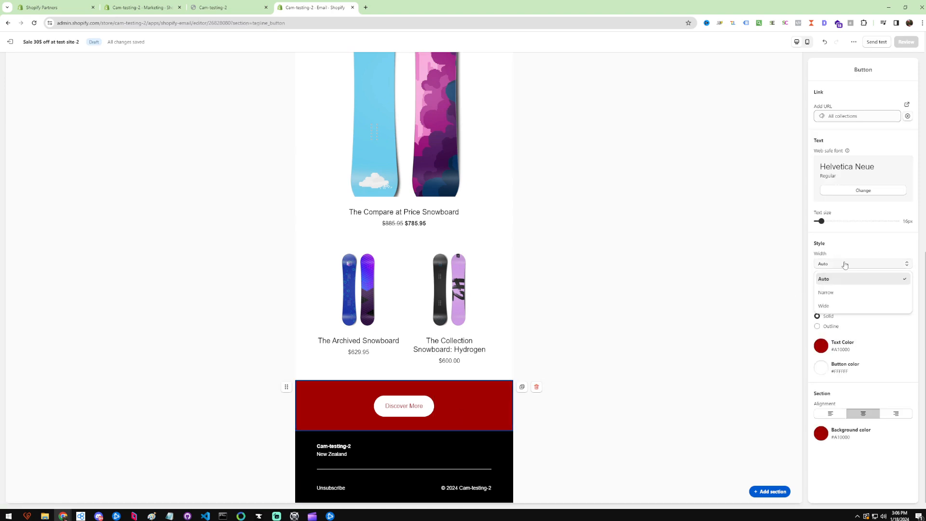
click(838, 292)
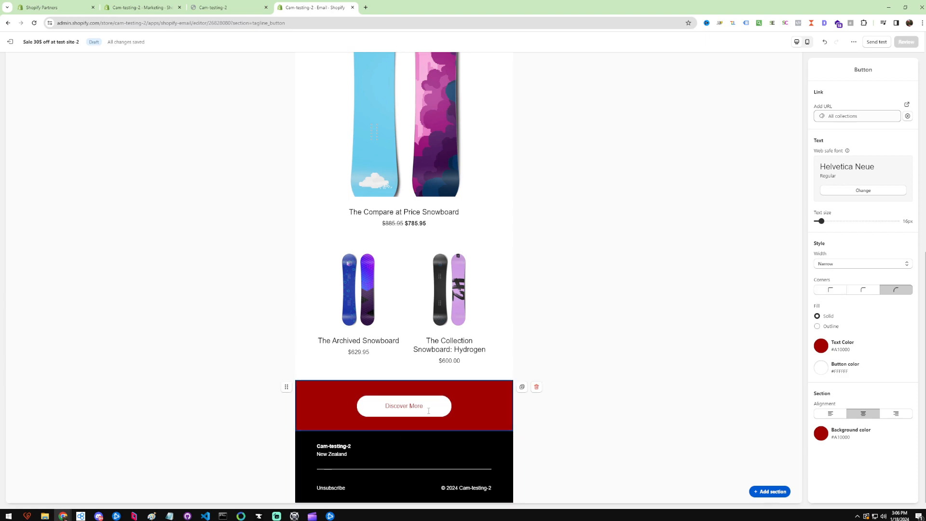
click(600, 405)
Add a text section between the hero banner and the product list reading "We are currently having a 30% off sale!".
scroll(512, 359, up, 6)
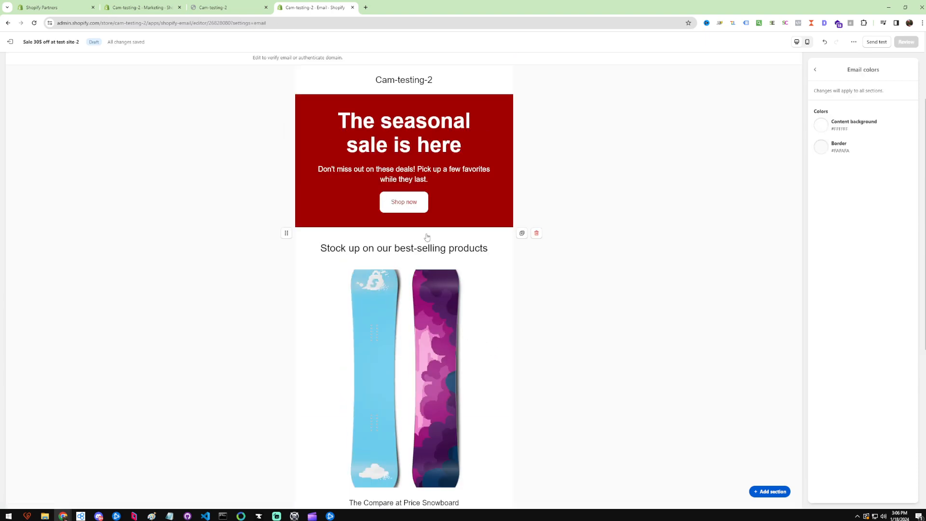
mouse_move(401, 231)
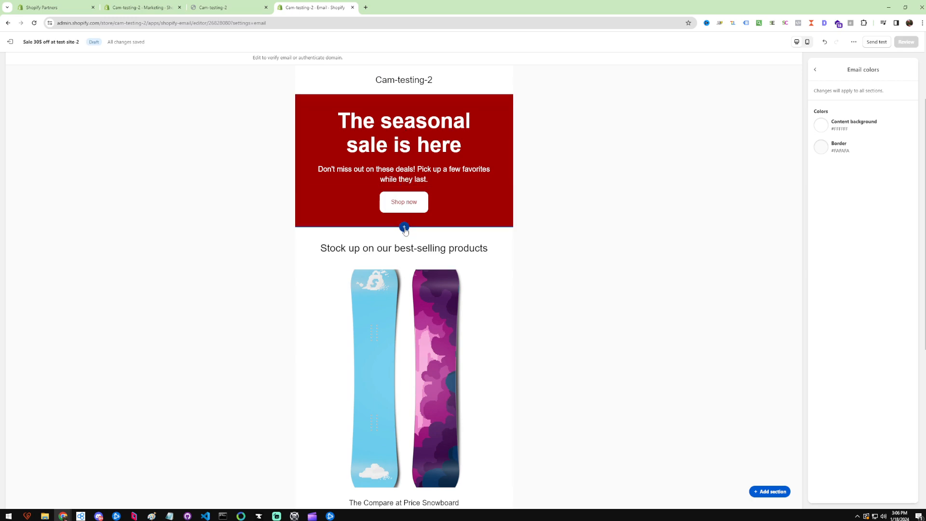
click(404, 227)
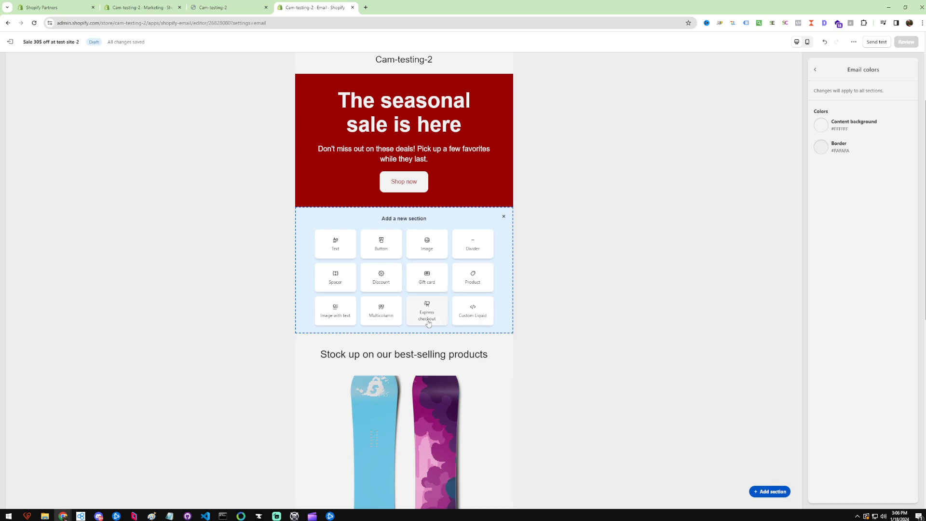
click(337, 260)
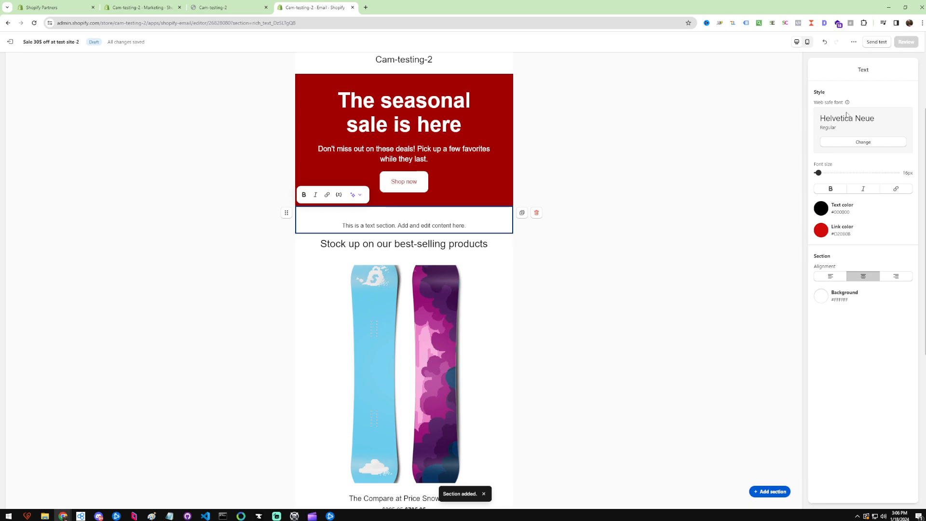
triple_click(410, 226)
text(We ar)
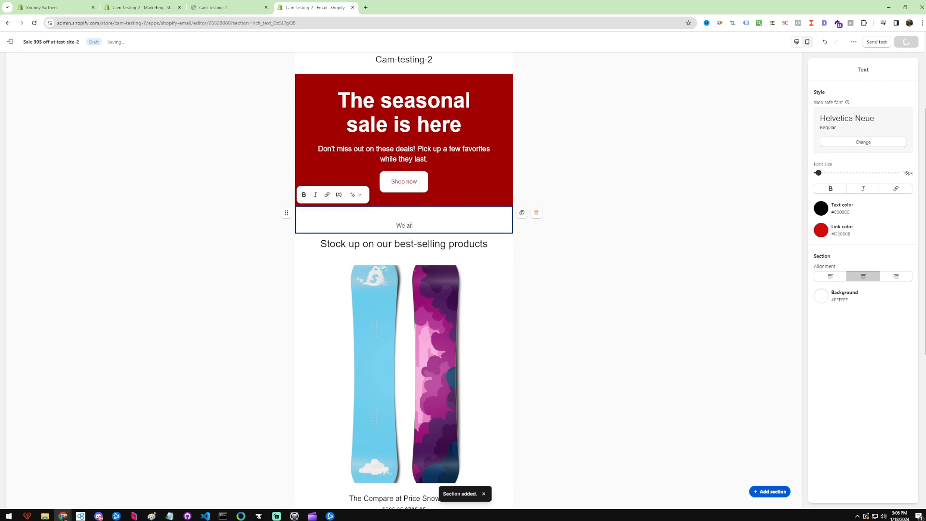
text(e currently havi)
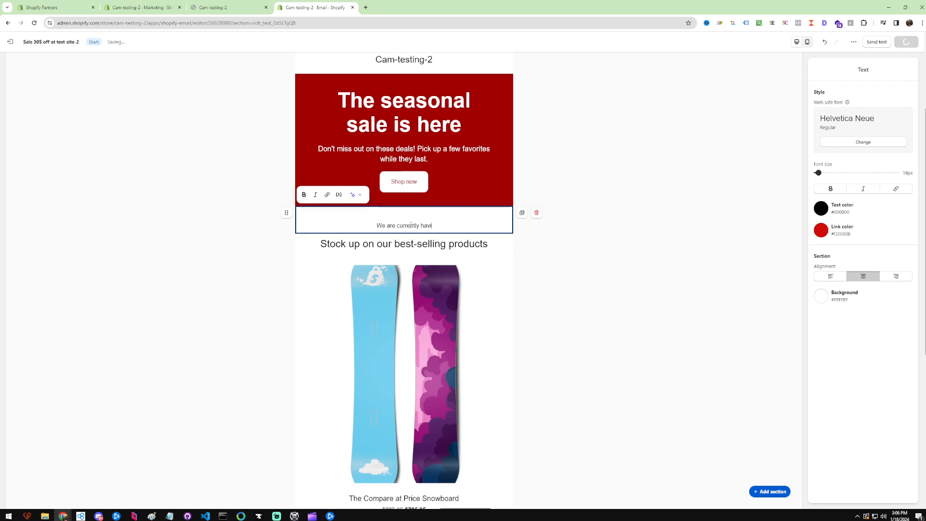
text(ng a 30% off)
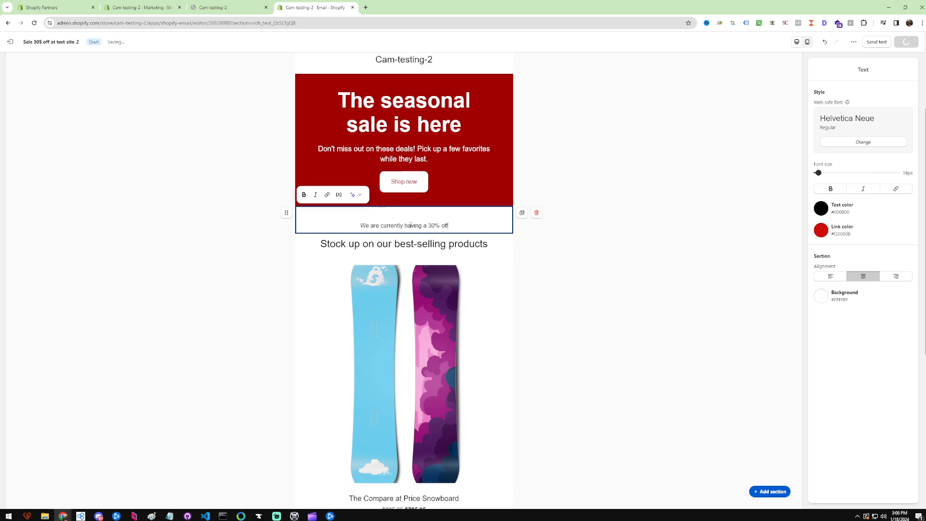
text( sale!)
click(632, 299)
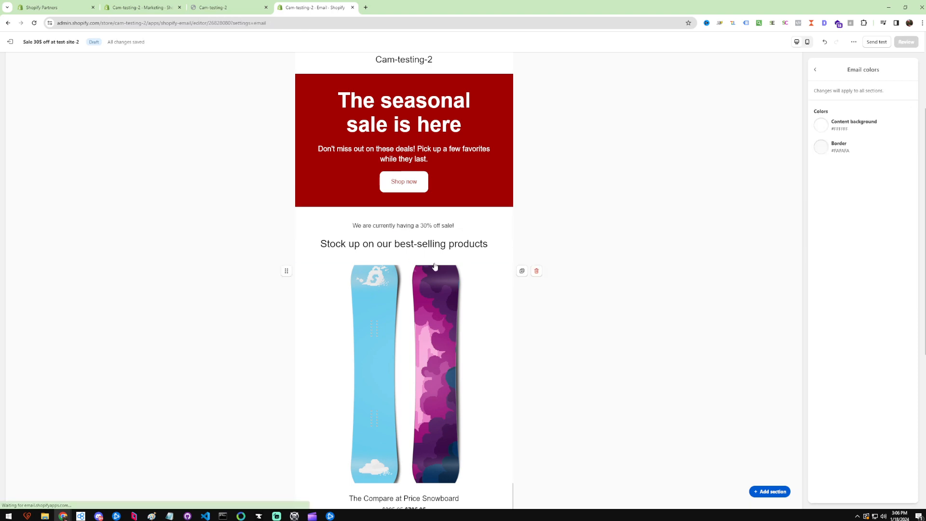
Append "Checkout our products below and visit our site..." to the new text section.
click(462, 225)
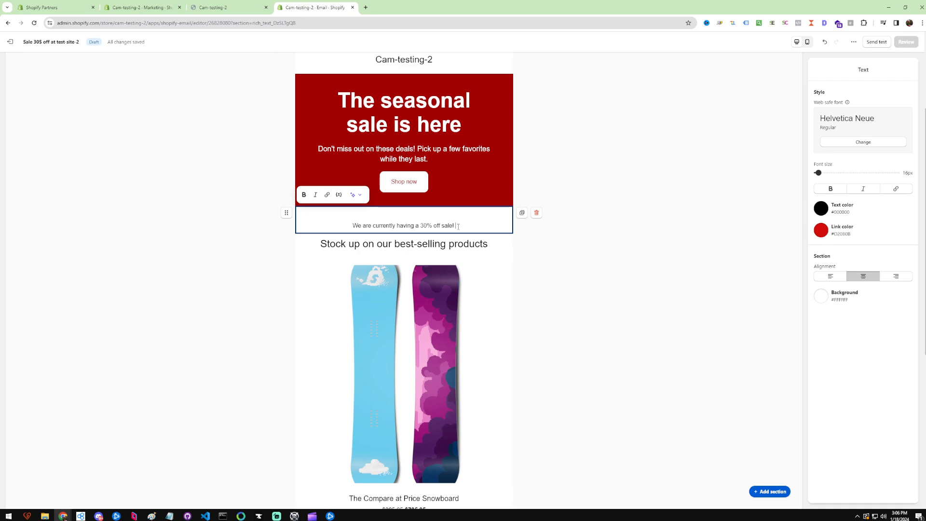
text(Checkout o)
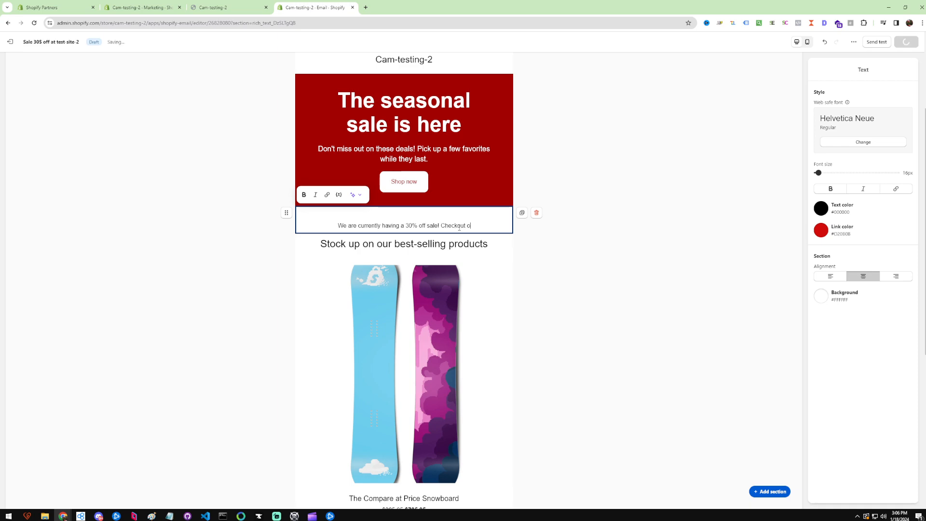
text(ur products b)
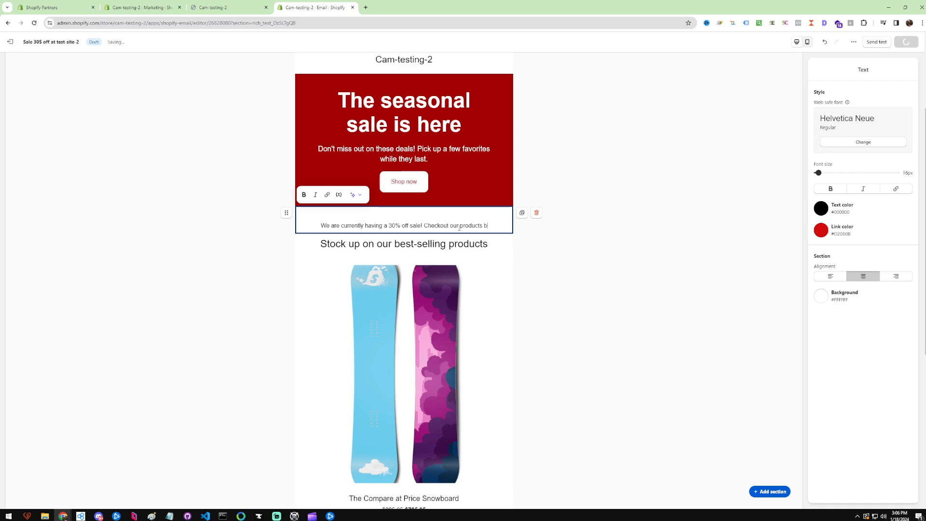
text(elow and visit o)
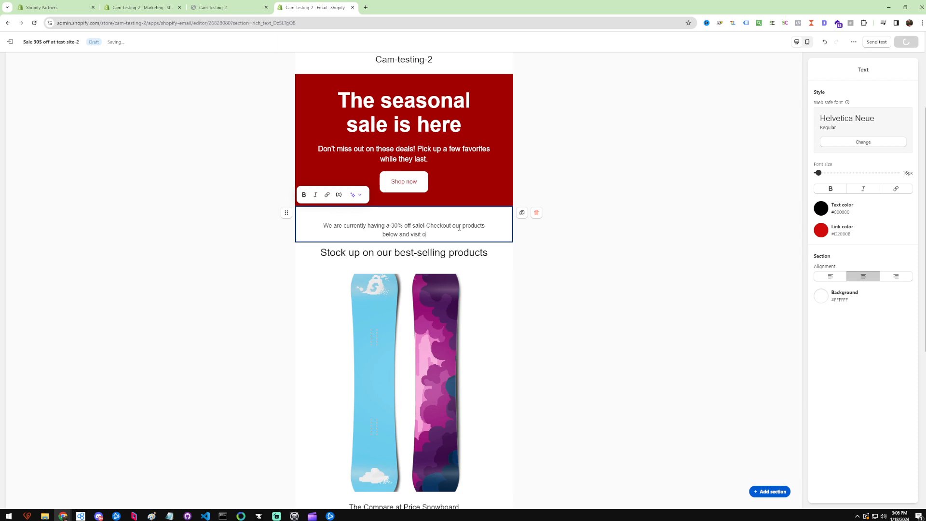
text(ur site...)
Set the text section's font size to 31 px and its font to Impact.
drag(818, 173, 831, 173)
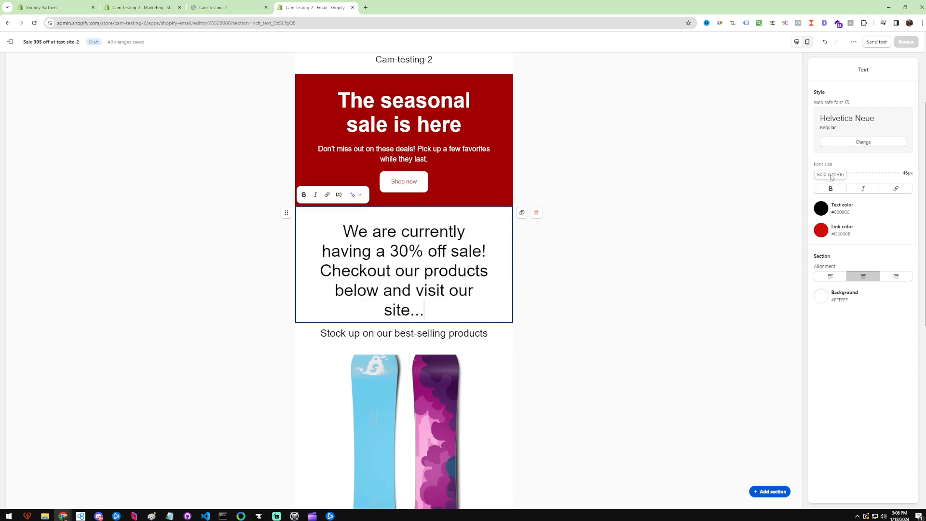
drag(831, 173, 825, 172)
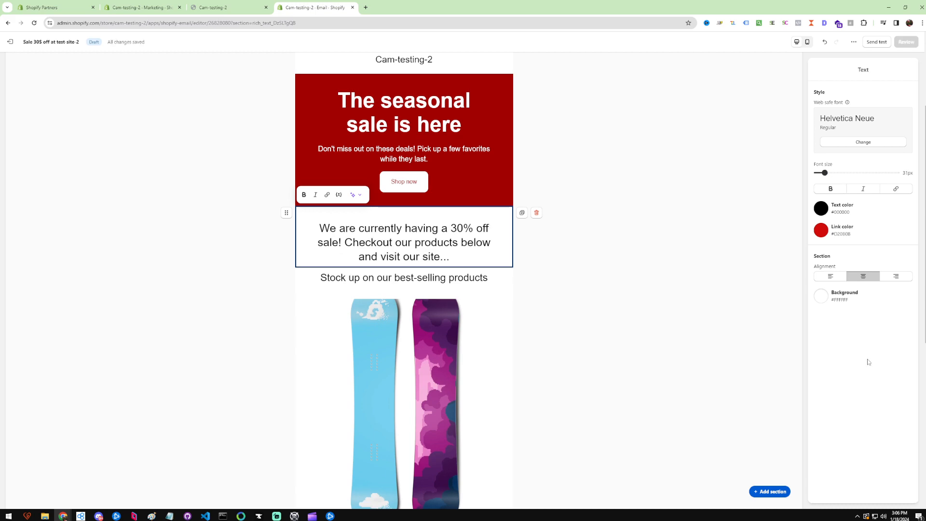
click(863, 142)
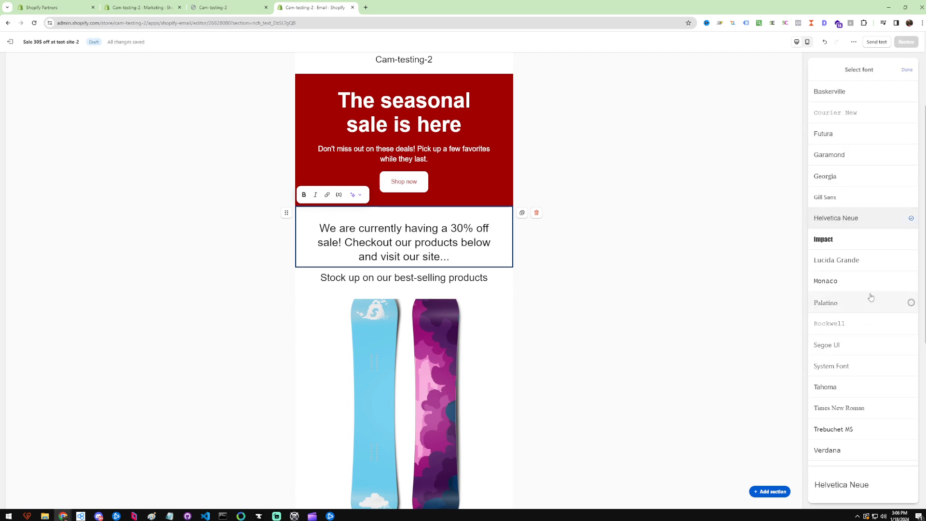
click(844, 240)
click(761, 230)
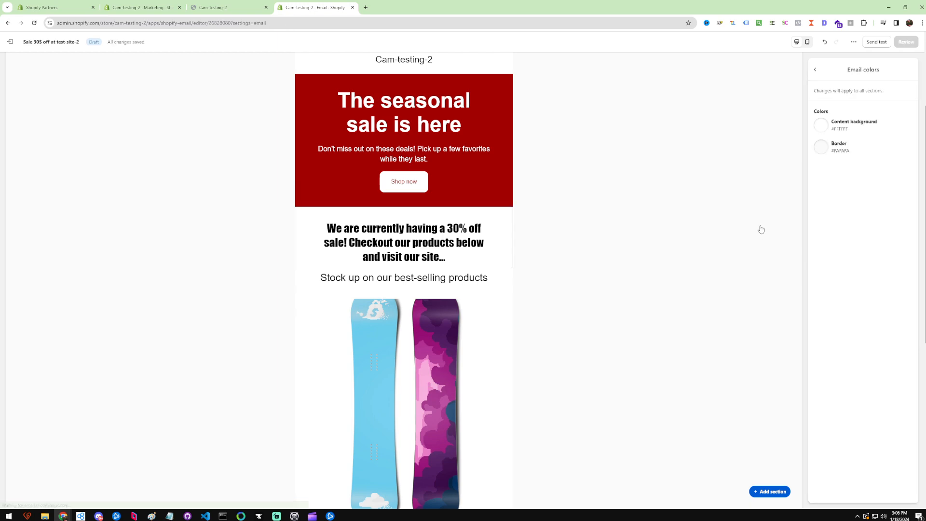
Switch the header's store branding from Store name to Logo, opening the image picker without choosing an image.
scroll(434, 246, up, 3)
click(457, 195)
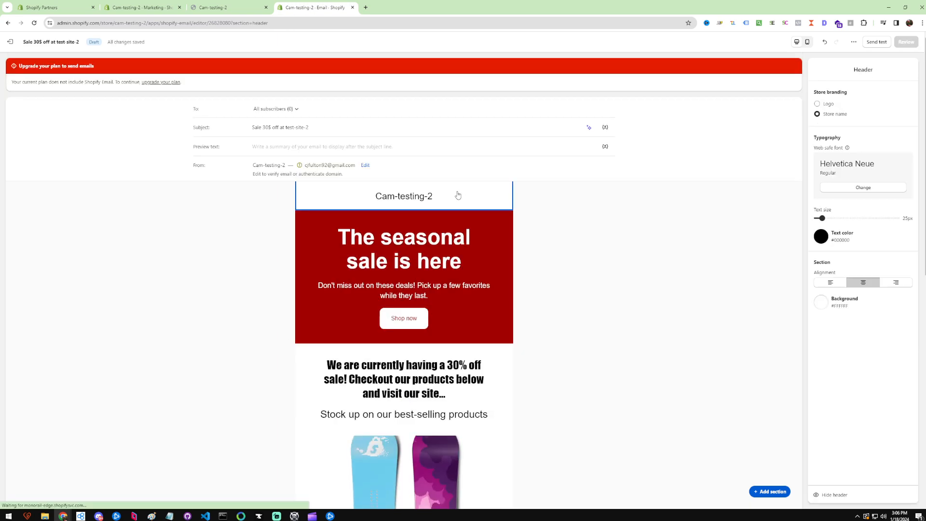
click(827, 105)
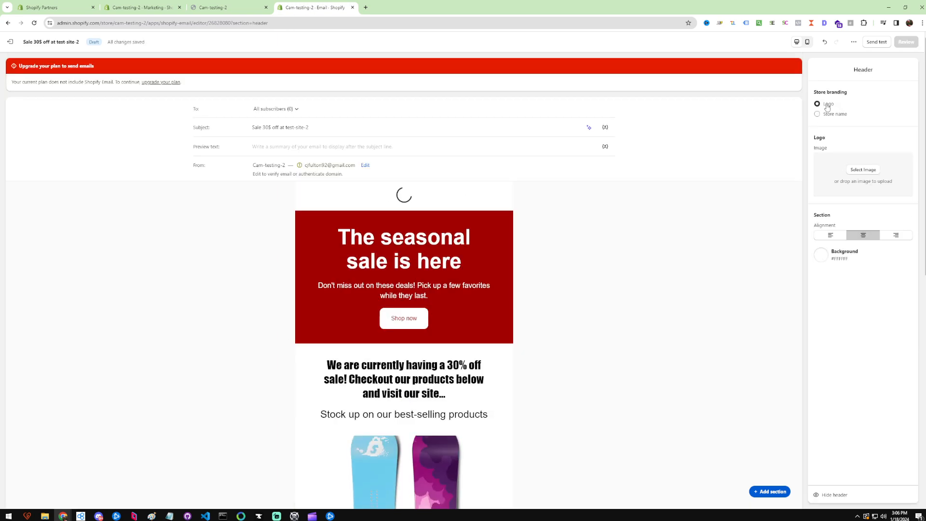
click(831, 115)
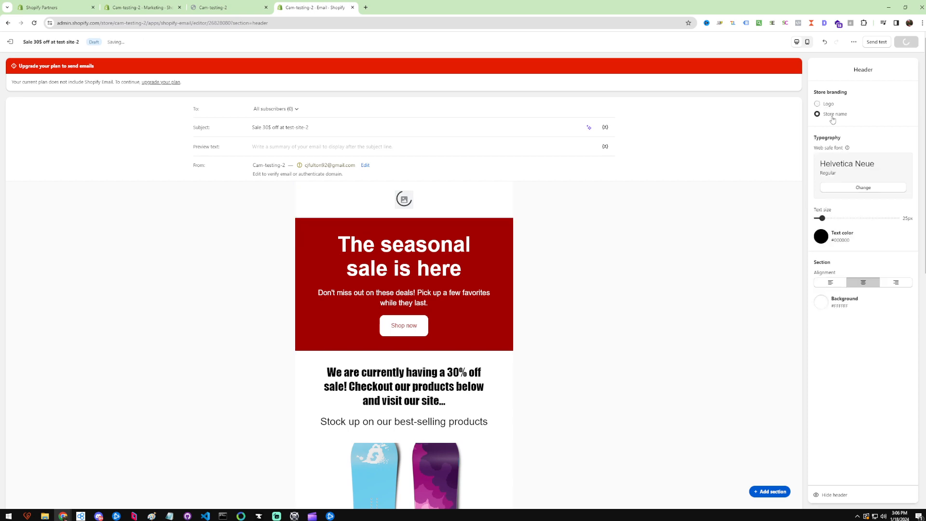
click(827, 104)
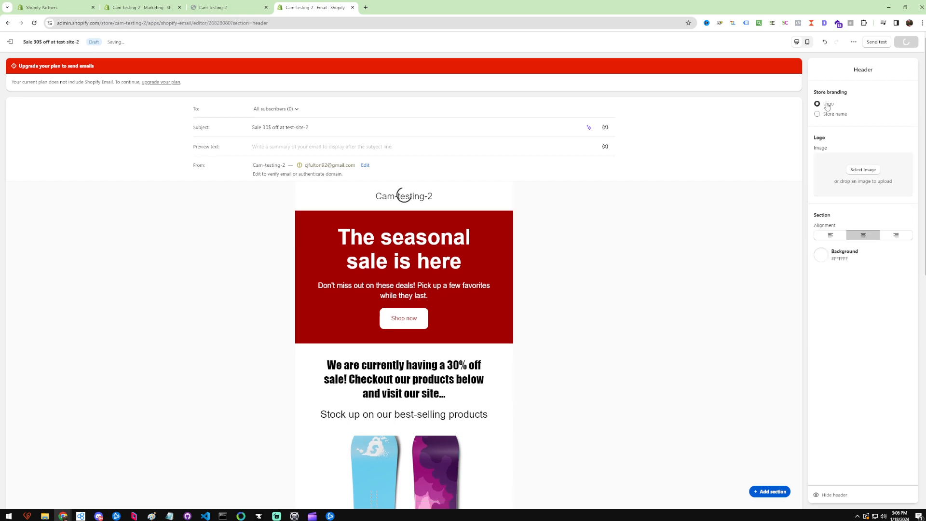
click(863, 154)
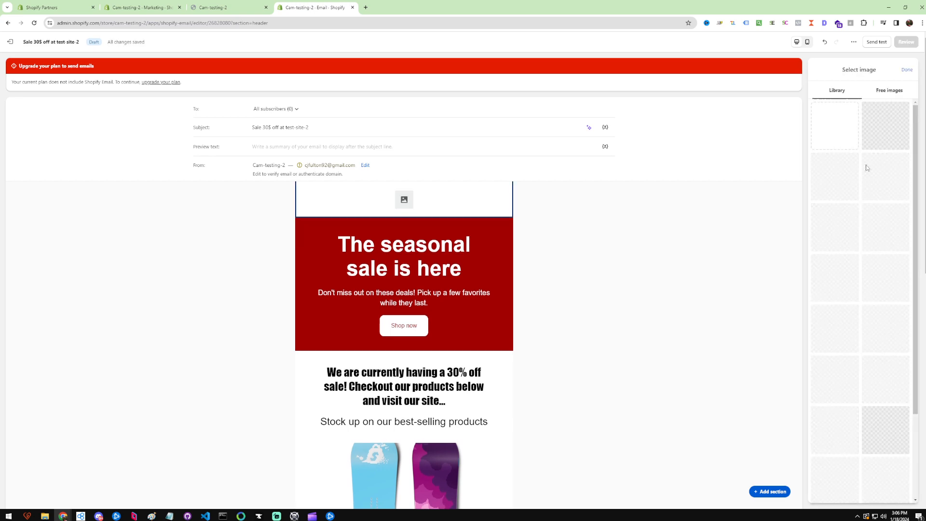
click(902, 71)
click(671, 297)
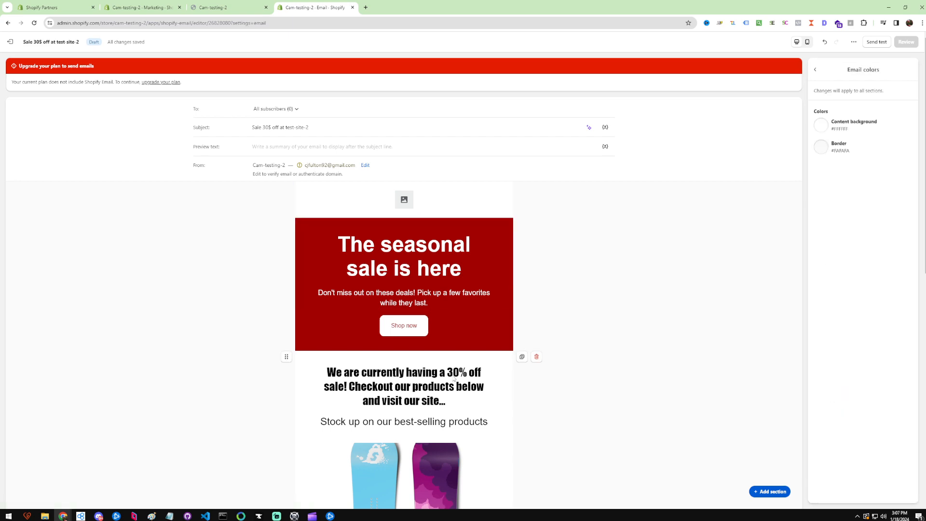
Preview the whole email in mobile and desktop views, scrolling through all sections.
scroll(461, 344, down, 2)
scroll(462, 343, down, 6)
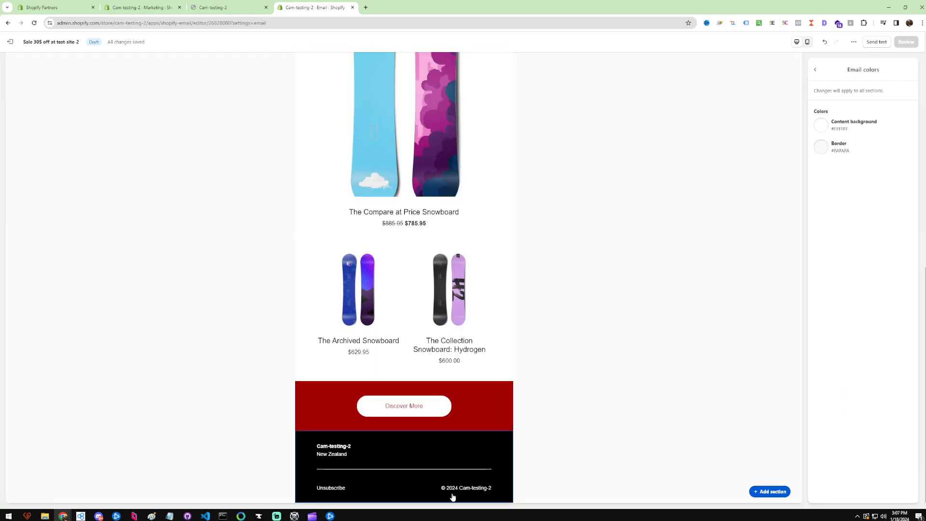
scroll(400, 445, up, 10)
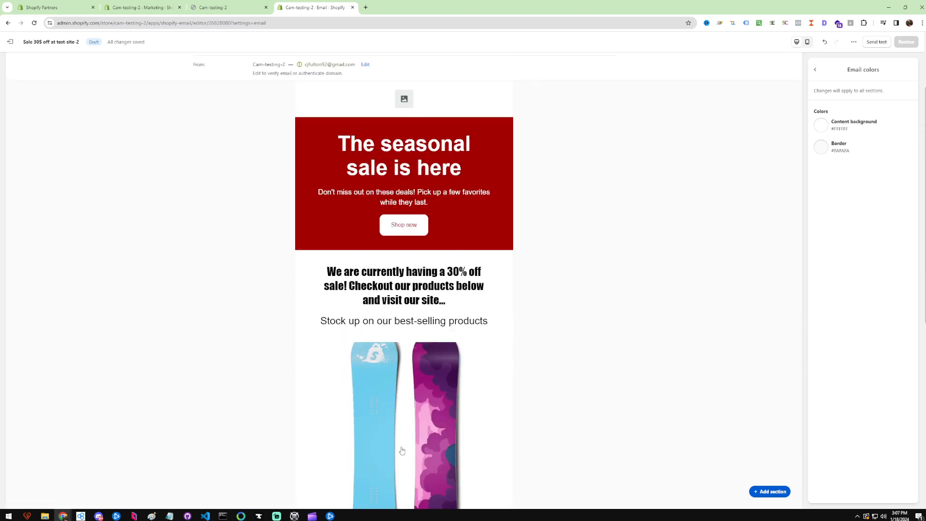
click(807, 42)
click(796, 42)
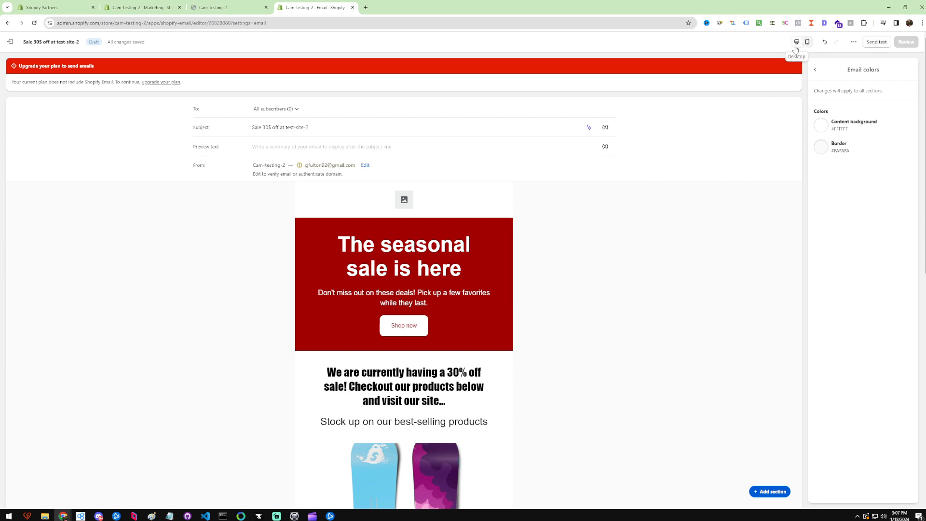
scroll(463, 338, down, 3)
scroll(466, 338, up, 3)
click(808, 41)
scroll(482, 279, down, 2)
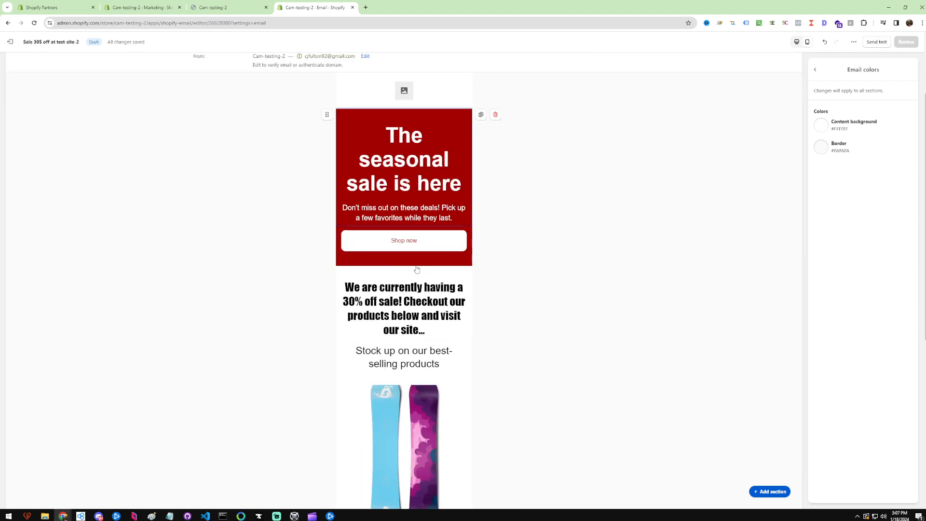
scroll(417, 269, down, 4)
scroll(424, 290, down, 3)
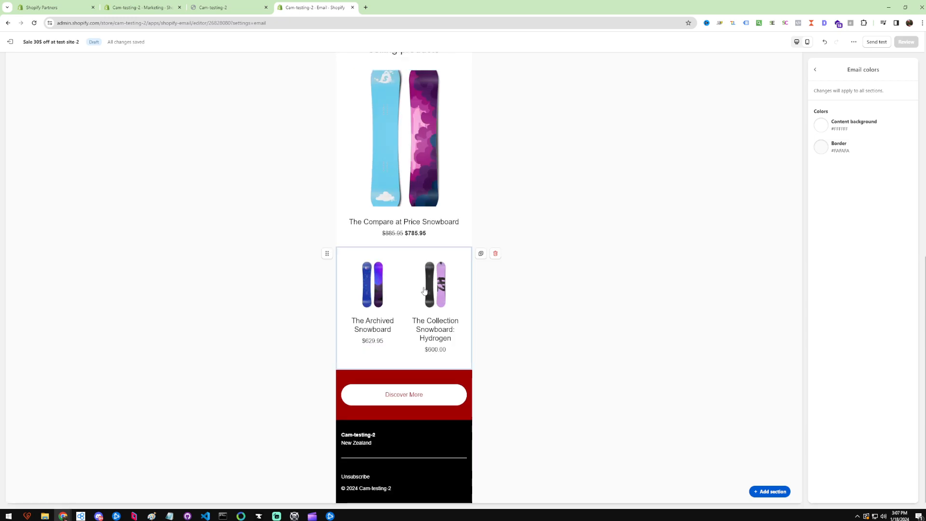
scroll(424, 290, up, 7)
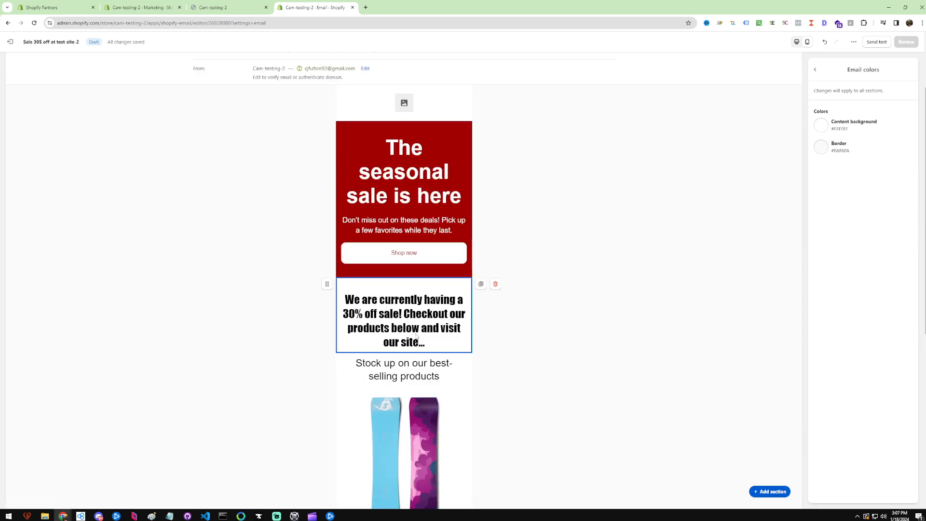
scroll(418, 337, up, 2)
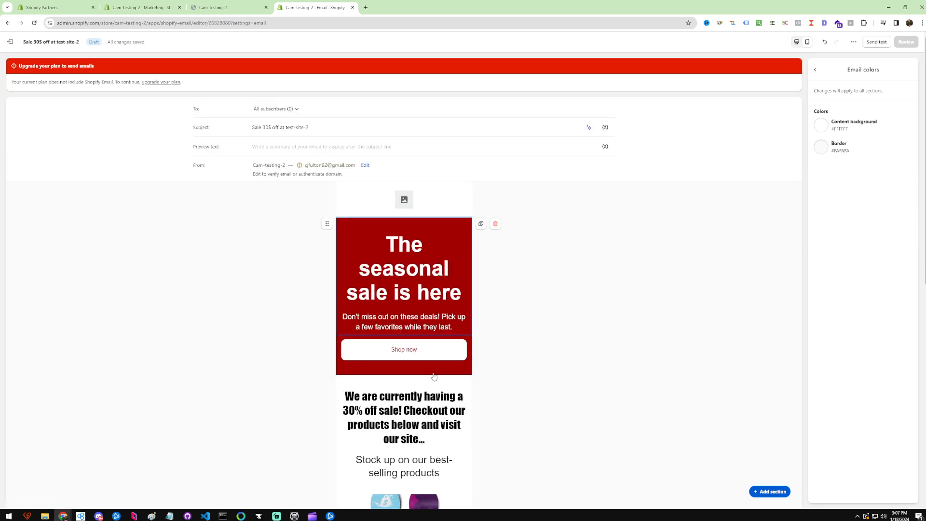
scroll(399, 342, down, 5)
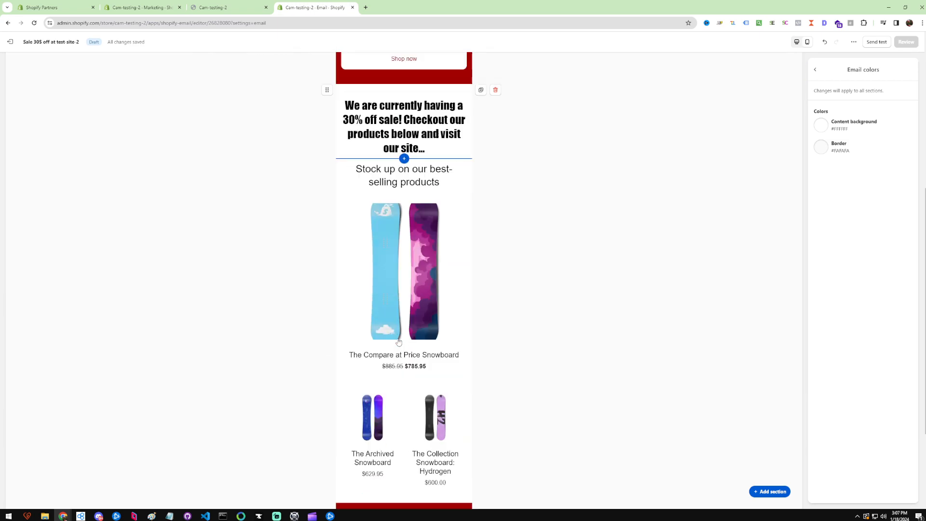
scroll(399, 342, up, 5)
scroll(404, 296, down, 3)
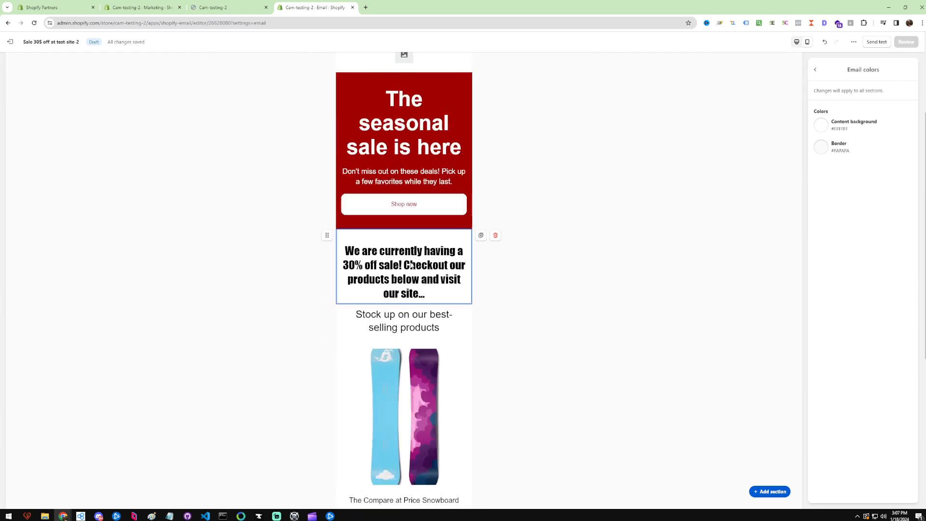
Add a divider below the sale text and an Express checkout section featuring The Multi-location Snowboard beneath it.
click(405, 304)
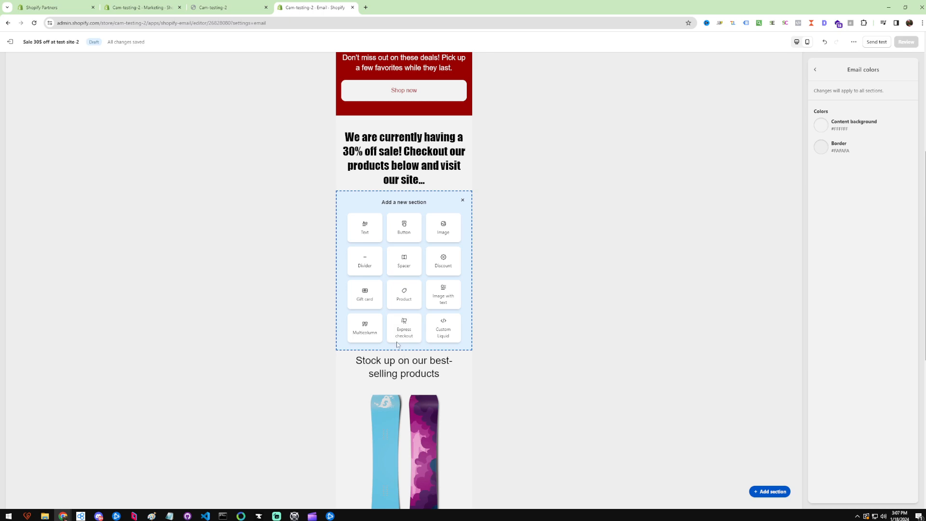
click(365, 260)
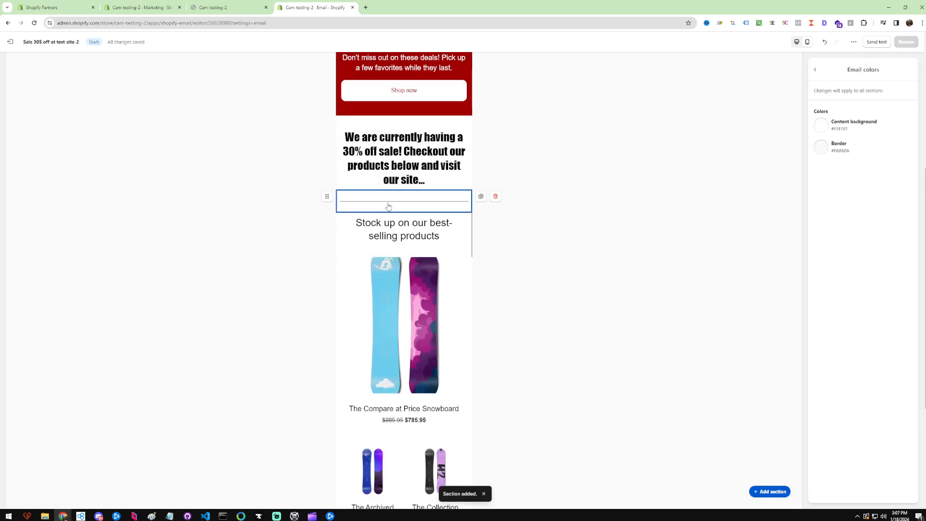
click(405, 213)
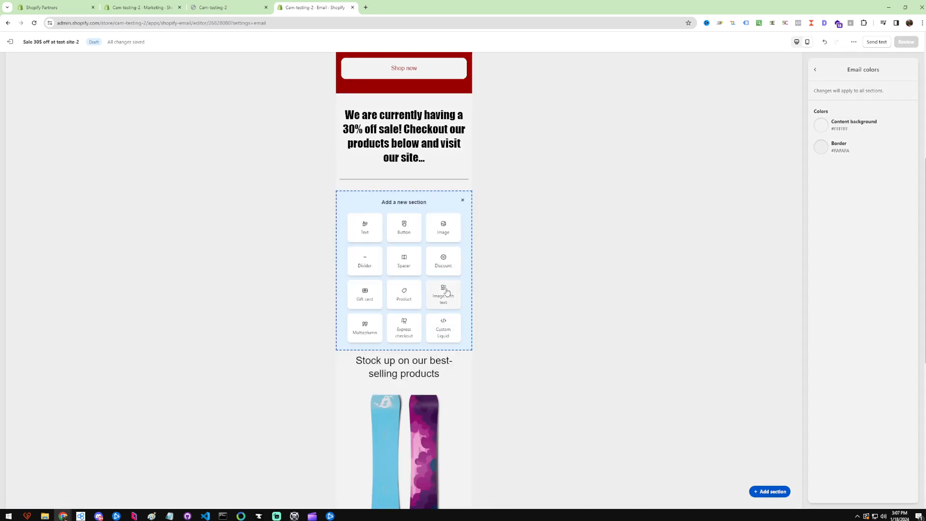
click(380, 334)
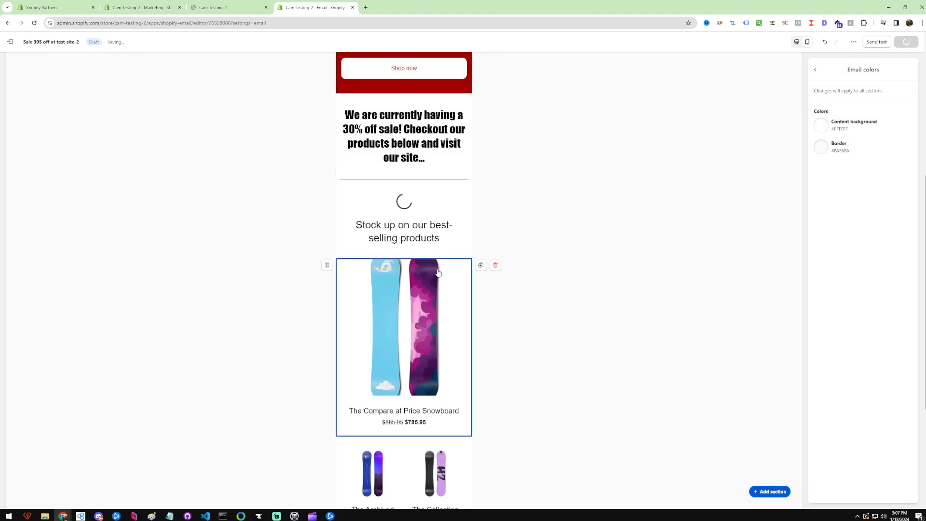
scroll(440, 260, down, 2)
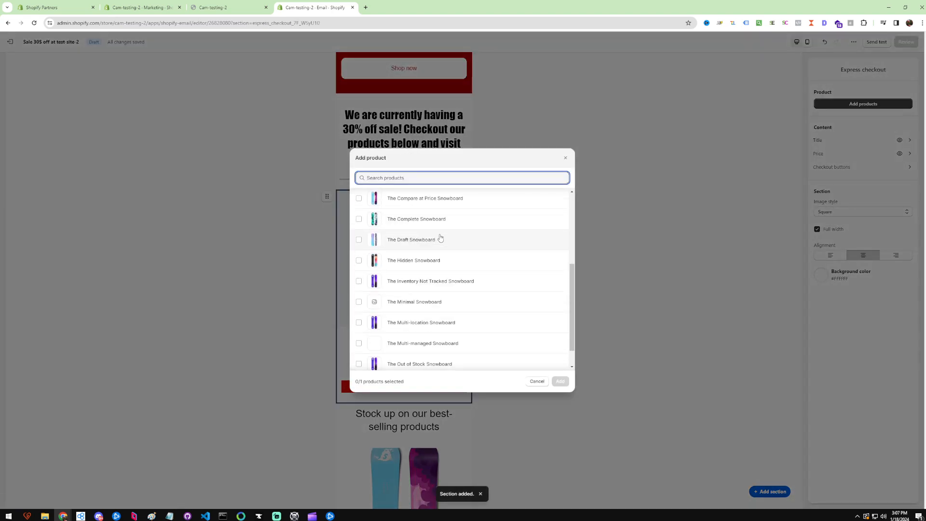
scroll(440, 239, down, 1)
click(361, 302)
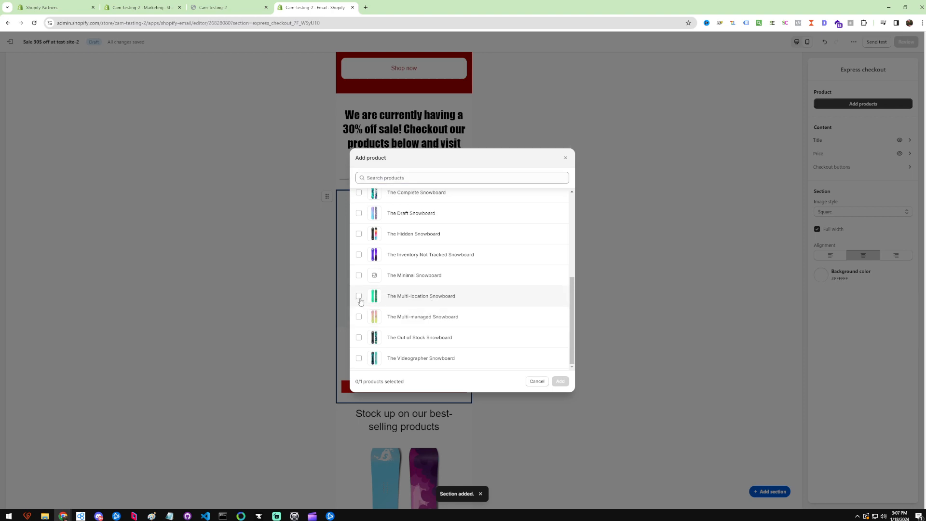
click(560, 381)
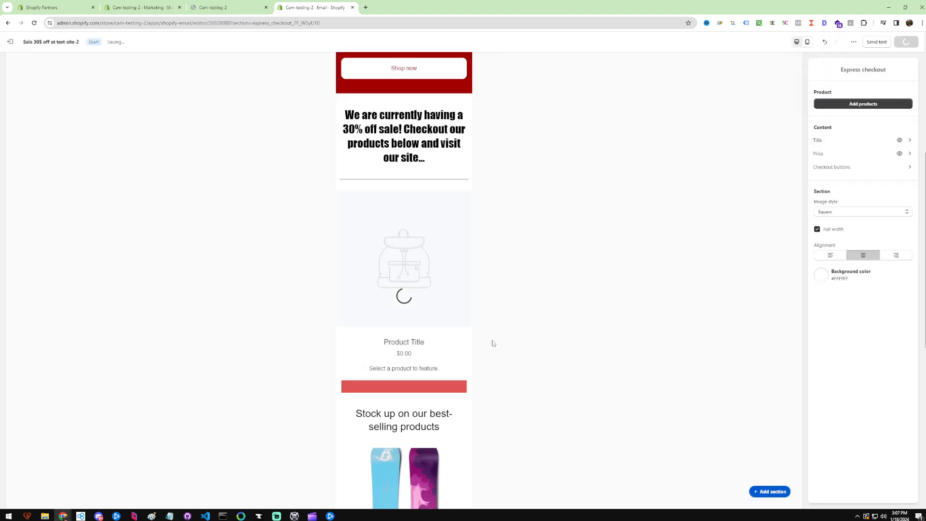
click(623, 297)
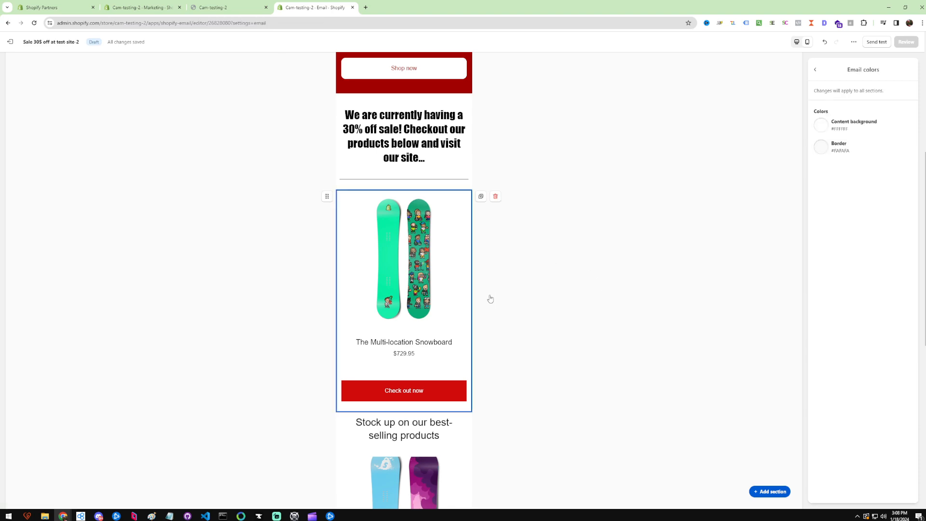
scroll(451, 286, up, 6)
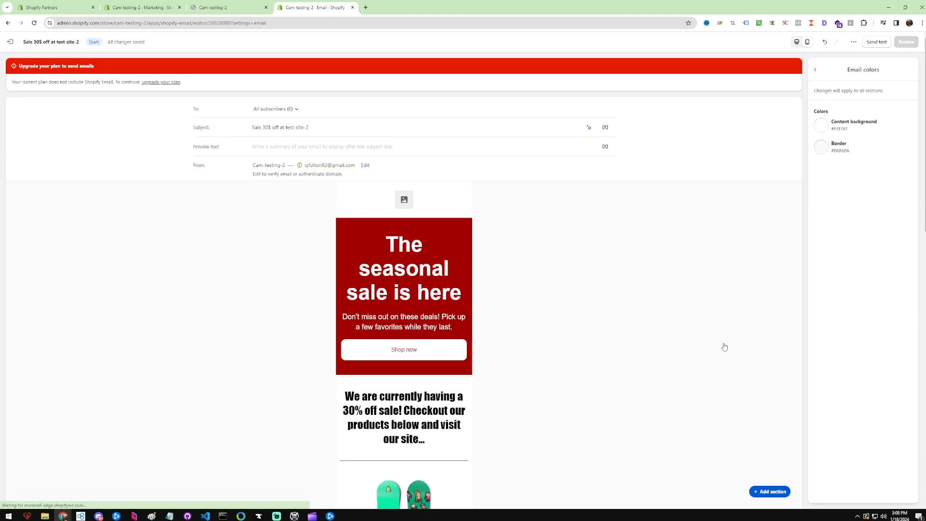